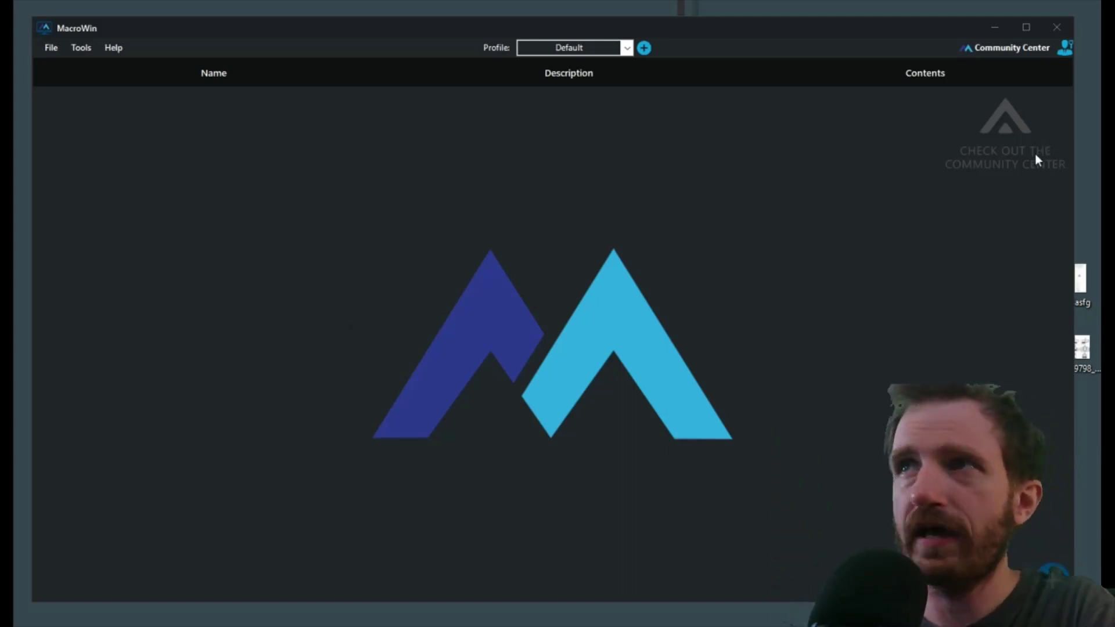
Open the Community Center and filter its shared macros by the query "cross"
click(1016, 48)
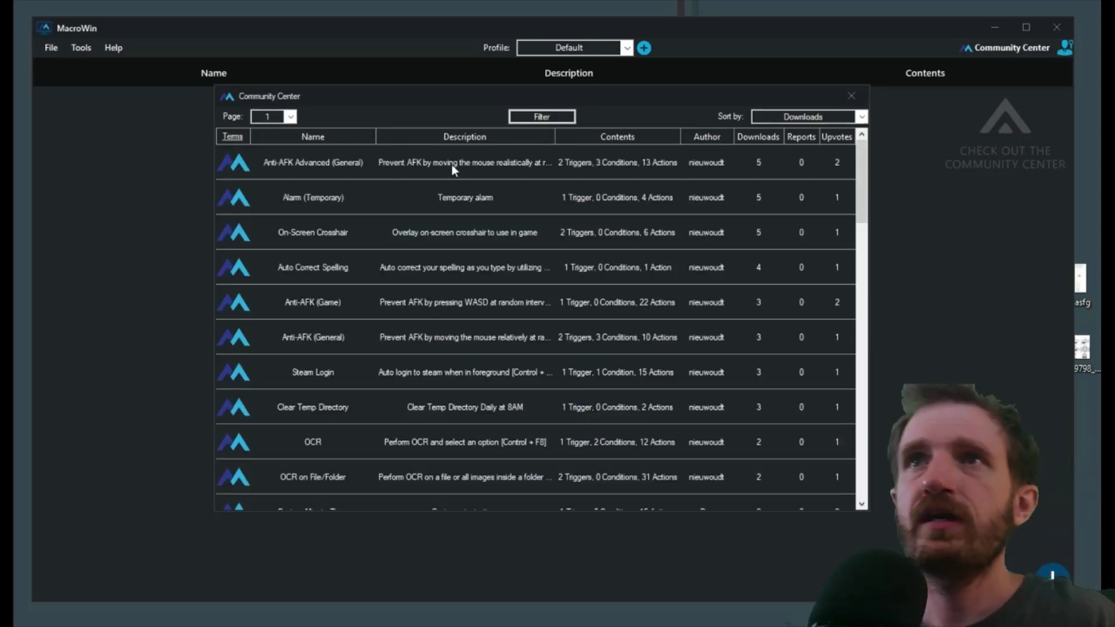
mouse_move(590, 99)
mouse_down()
mouse_move(585, 119)
mouse_move(593, 110)
mouse_up()
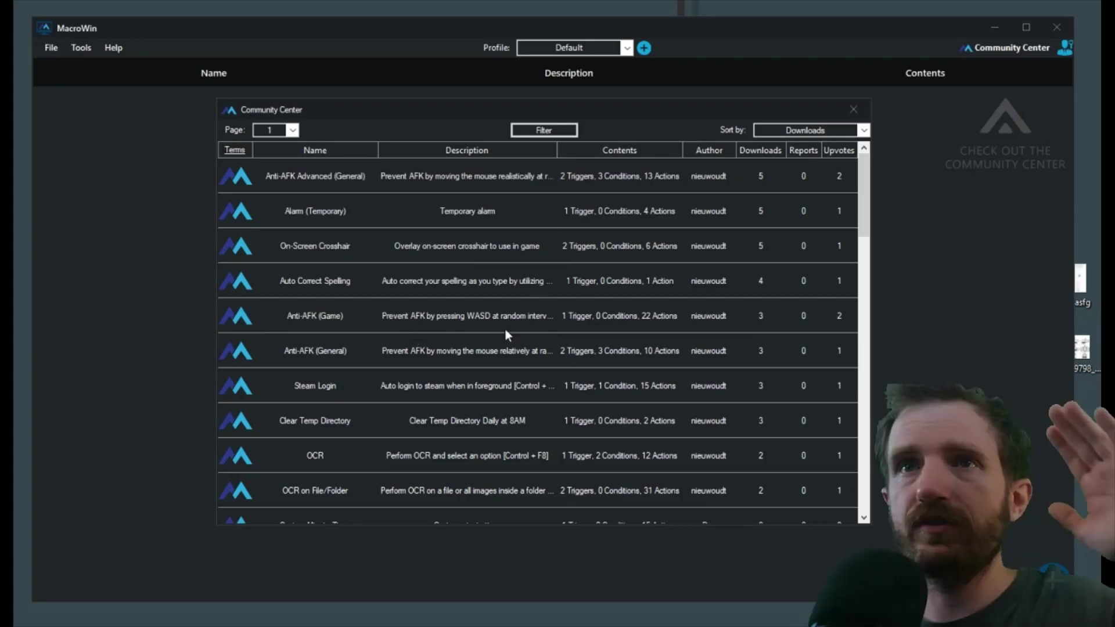
scroll(504, 328, down, 10)
scroll(490, 429, up, 10)
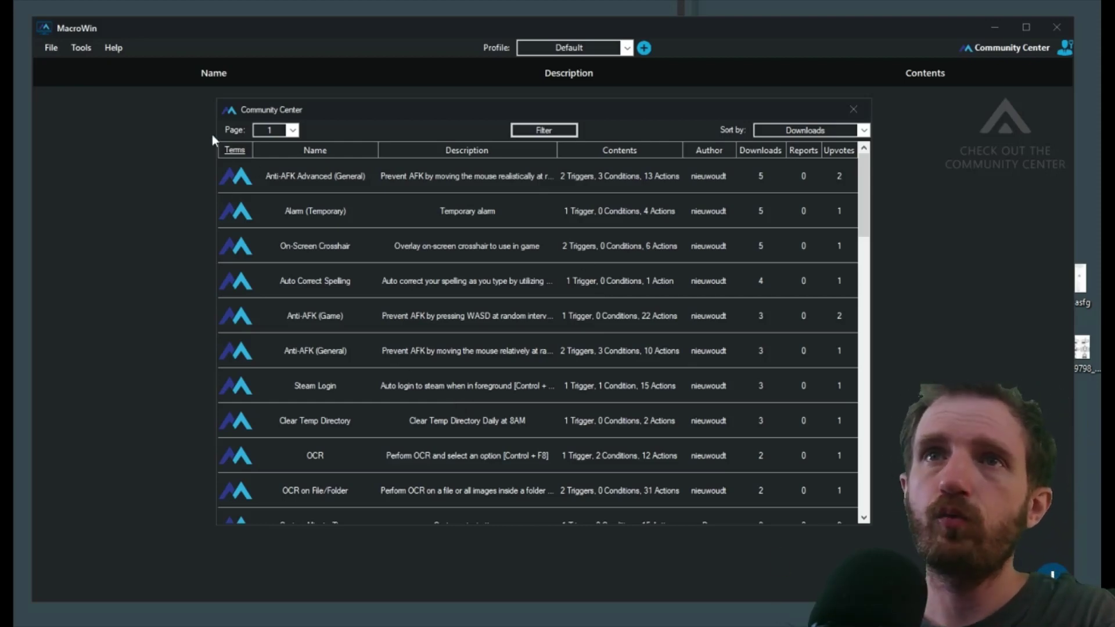
click(556, 130)
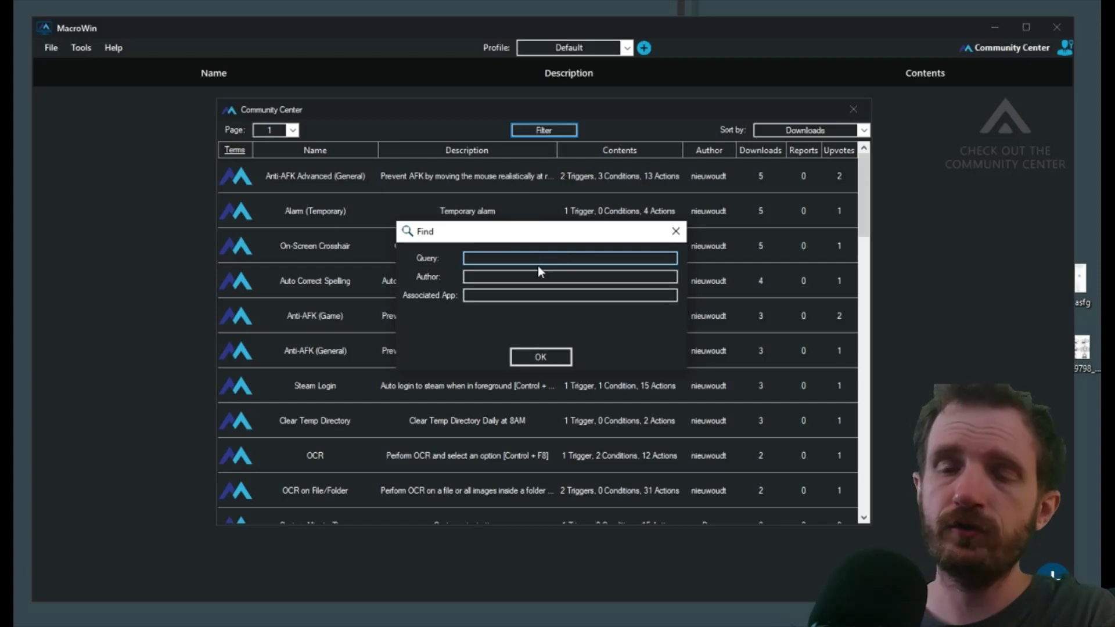
text(co)
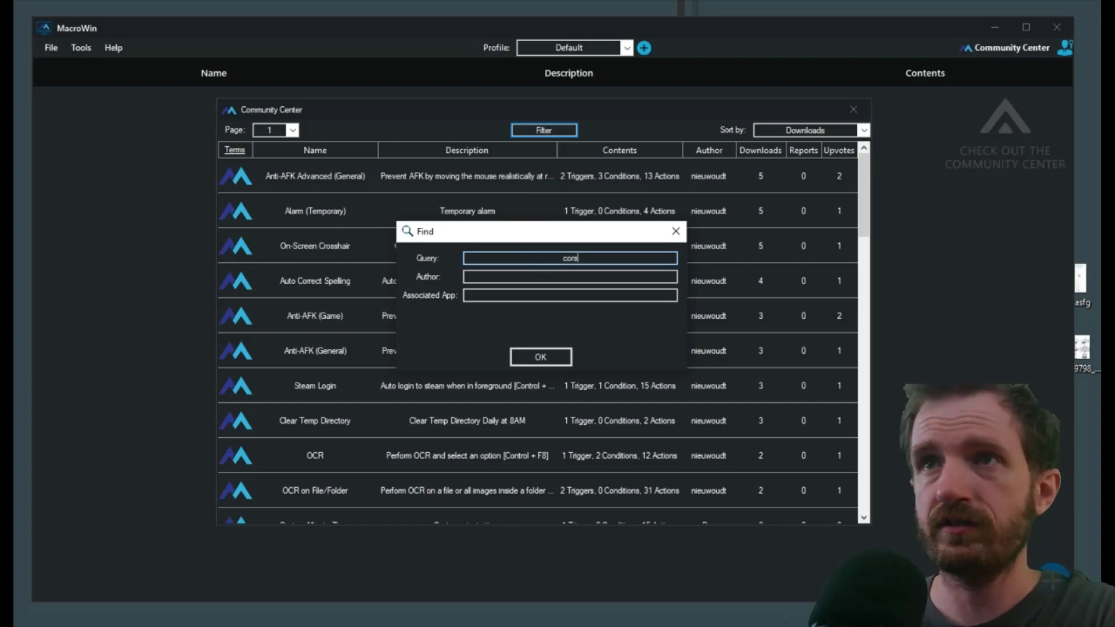
key(BackSpace)
text(ross)
click(559, 356)
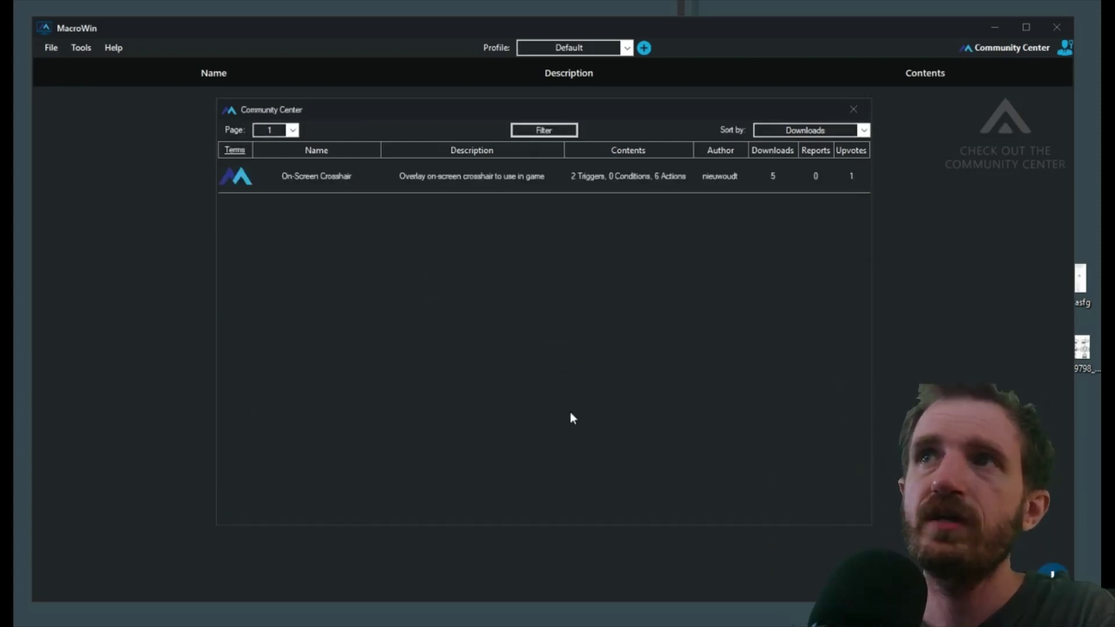
Add the On-Screen Crosshair community macro to the Default profile, save it unchanged, and close the Community Center
click(456, 182)
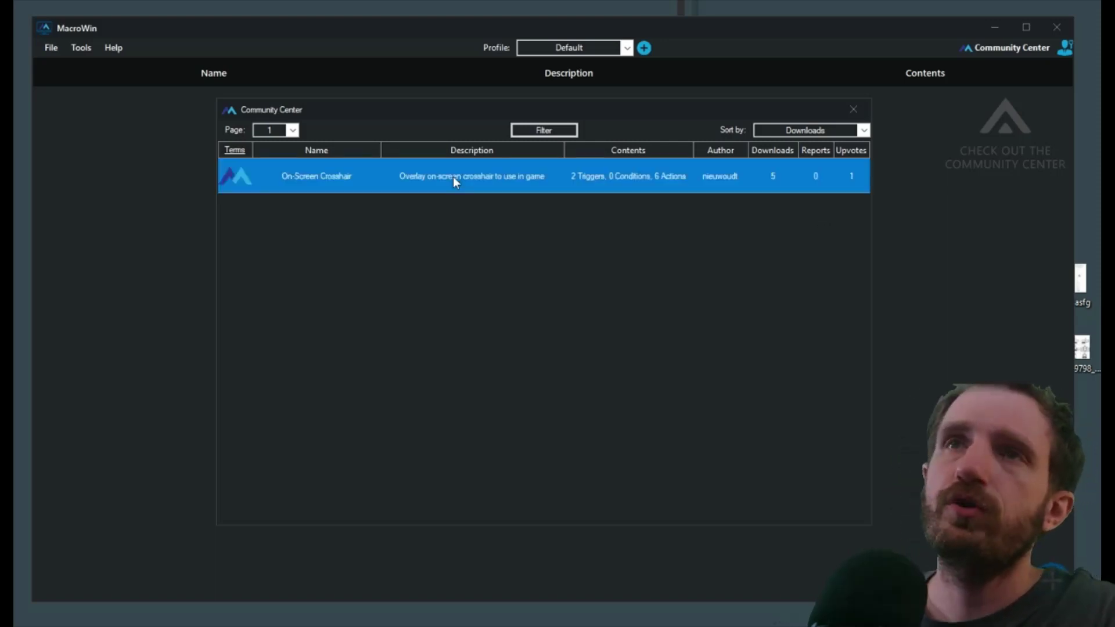
double_click(454, 179)
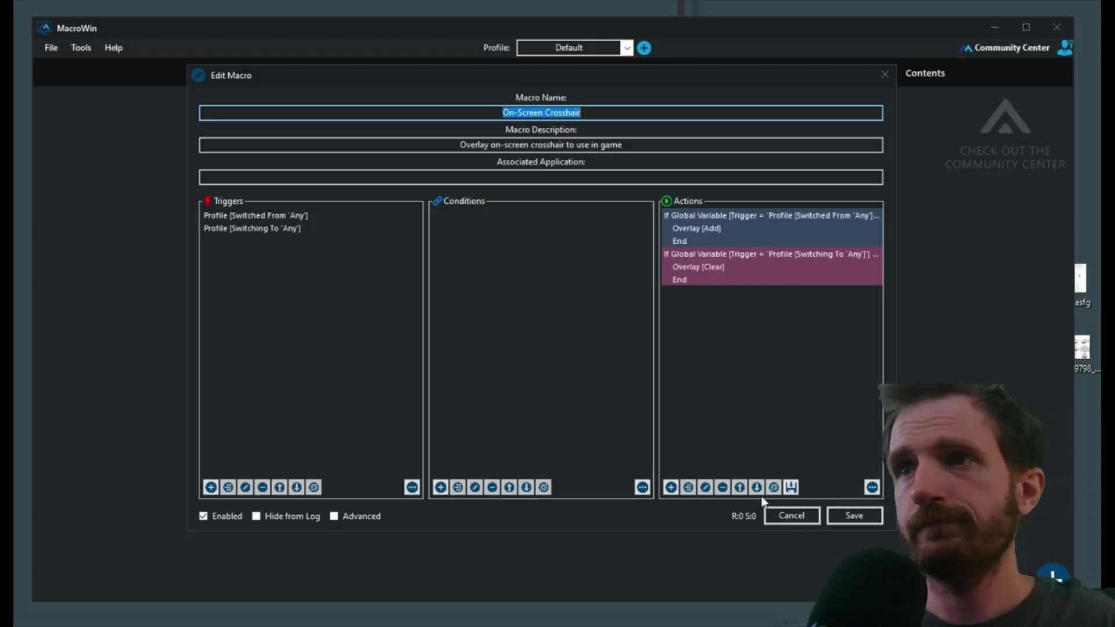
click(837, 518)
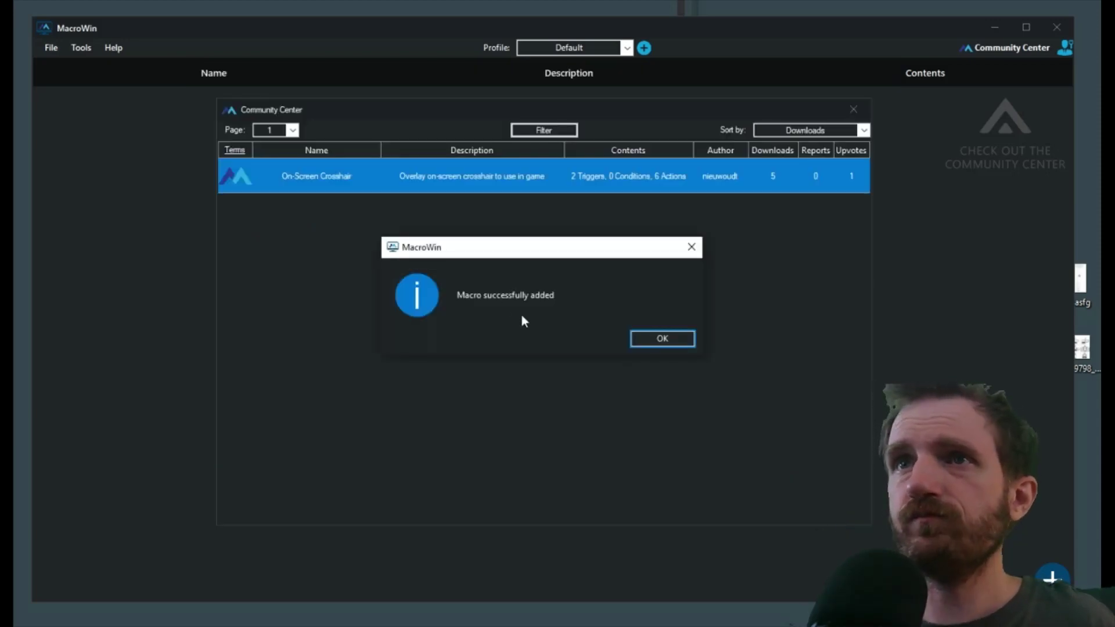
click(686, 342)
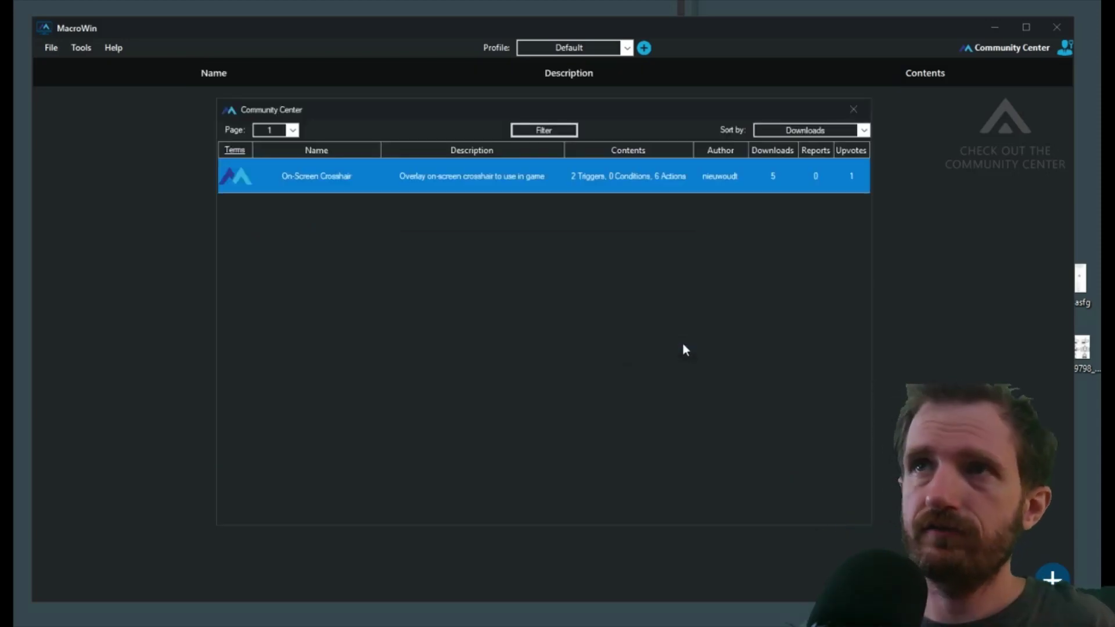
click(852, 117)
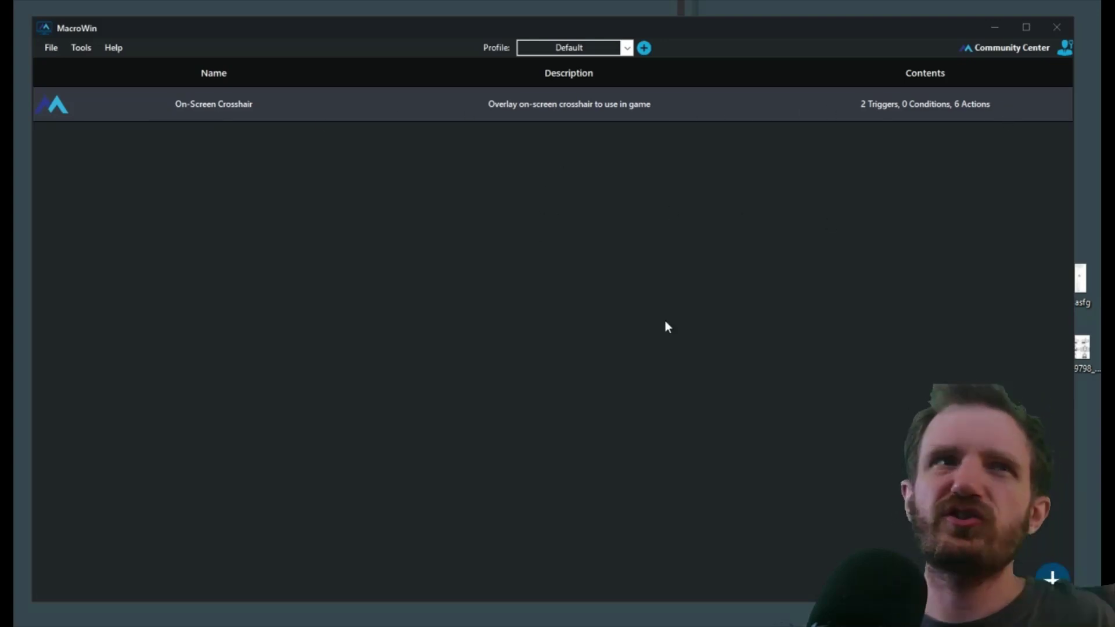
Switch the profile to tabnation and back to Default, and open the On-Screen Crosshair macro for editing
click(627, 48)
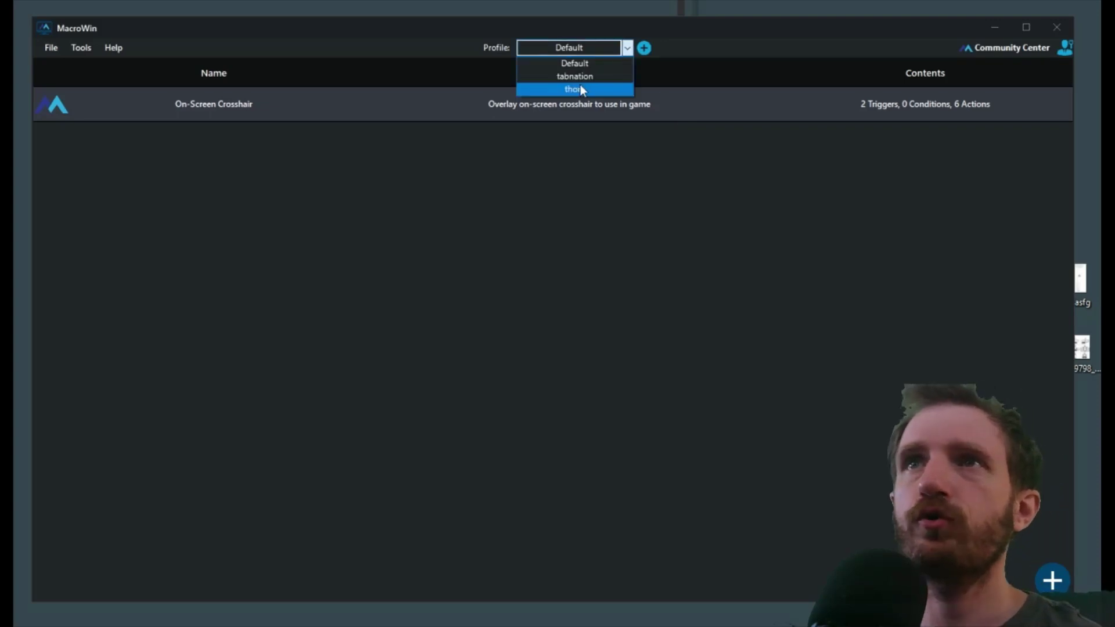
click(583, 77)
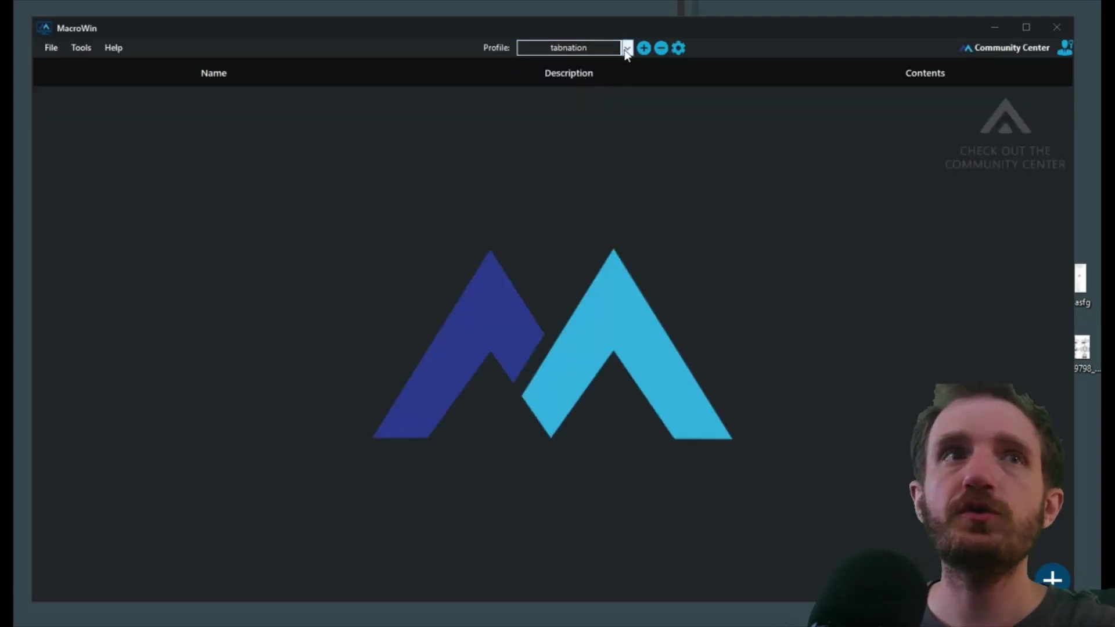
click(626, 50)
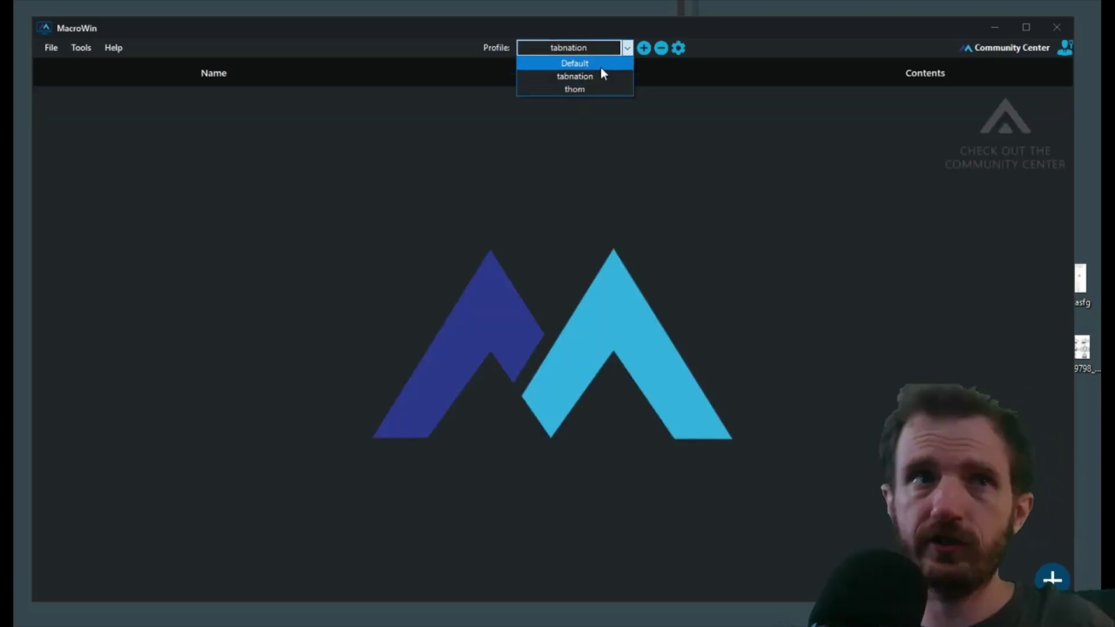
click(600, 67)
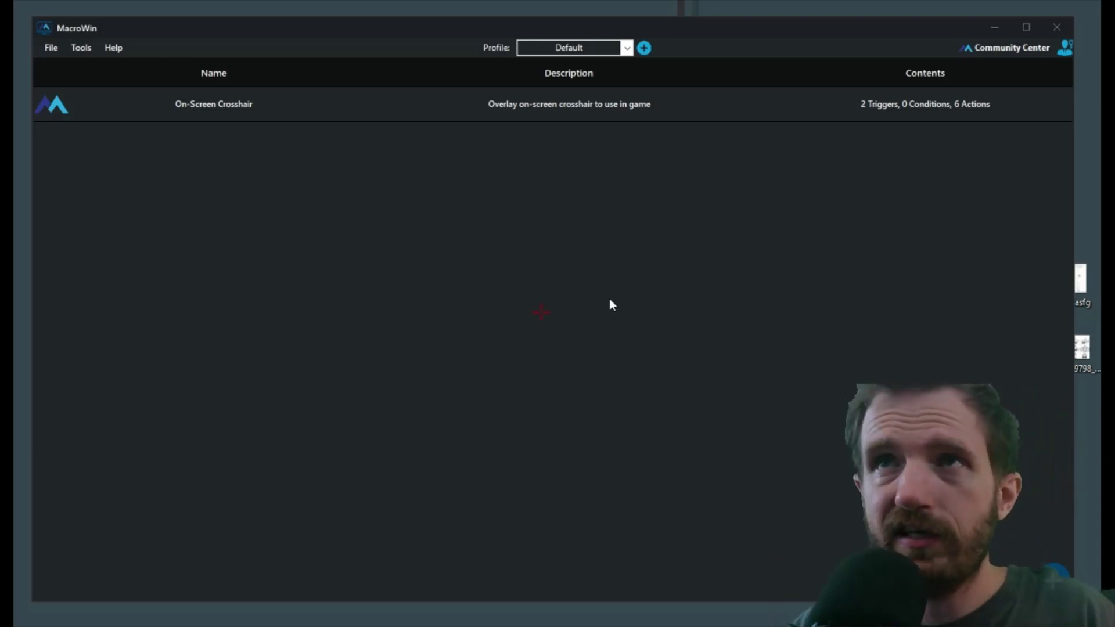
double_click(607, 105)
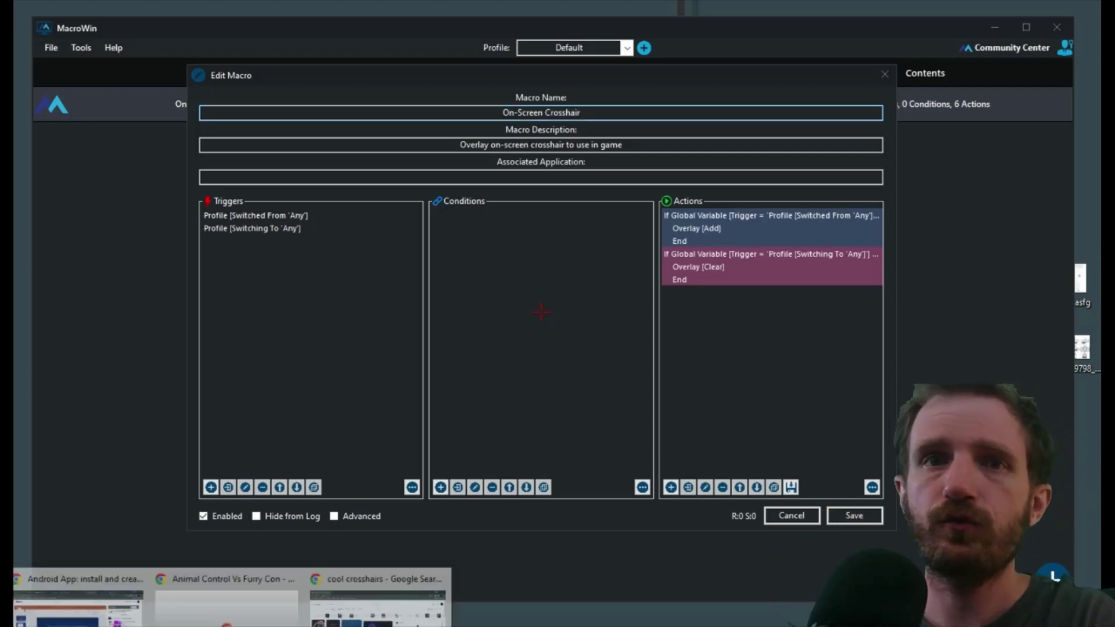
Switch to Chrome and view the Flaticon image in the "cool crosshairs" results and its save dialog, and return to MacroWin without saving
click(378, 598)
click(200, 81)
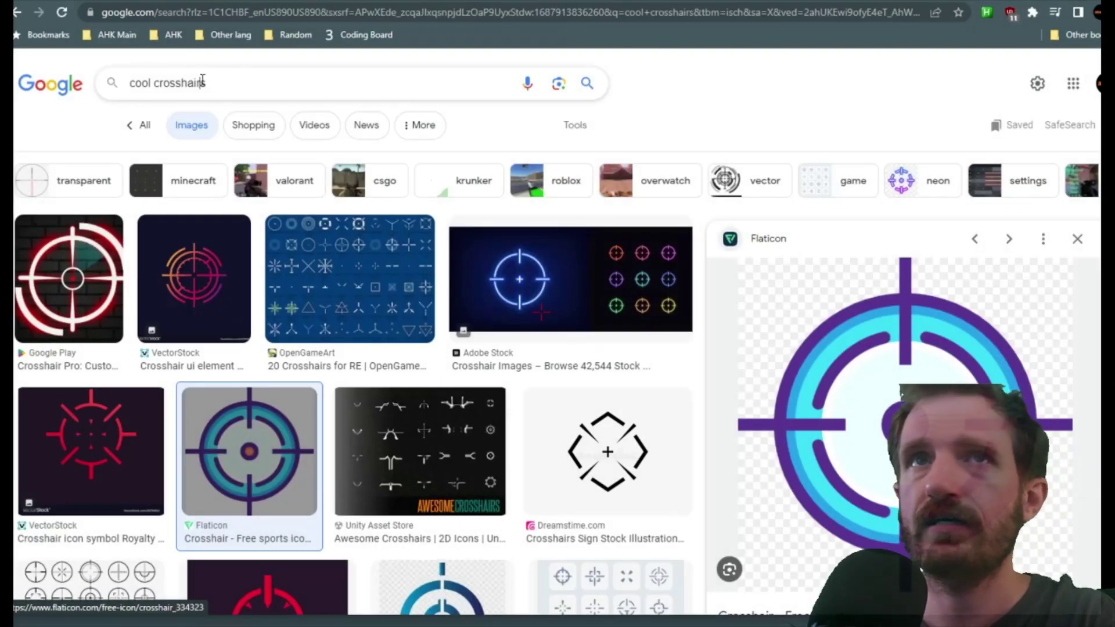
key(shift+Home)
click(865, 98)
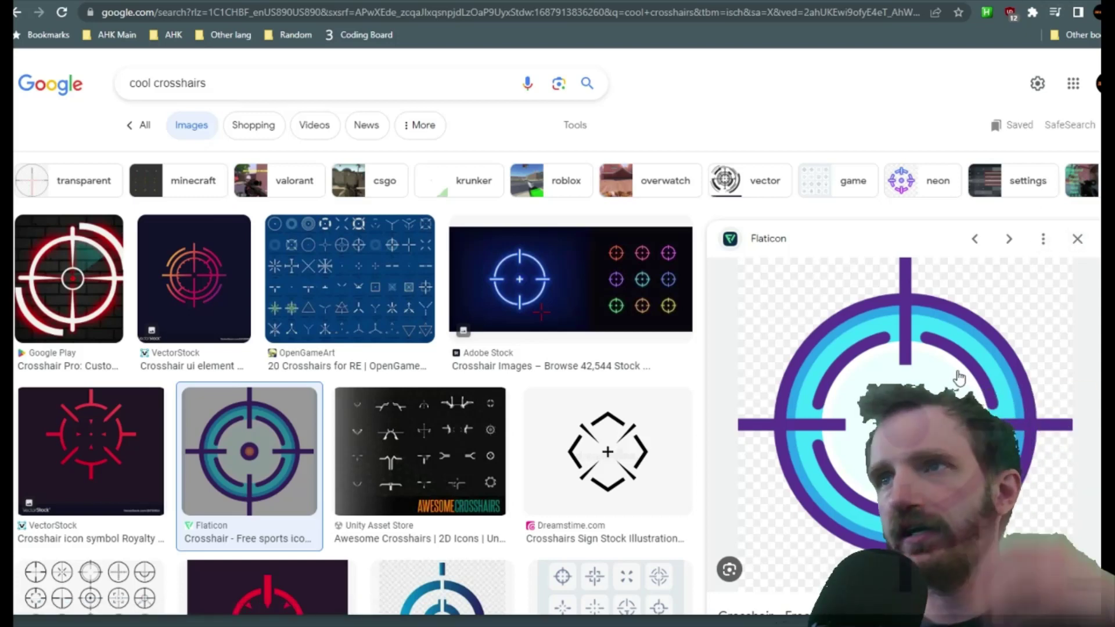
right_click(980, 370)
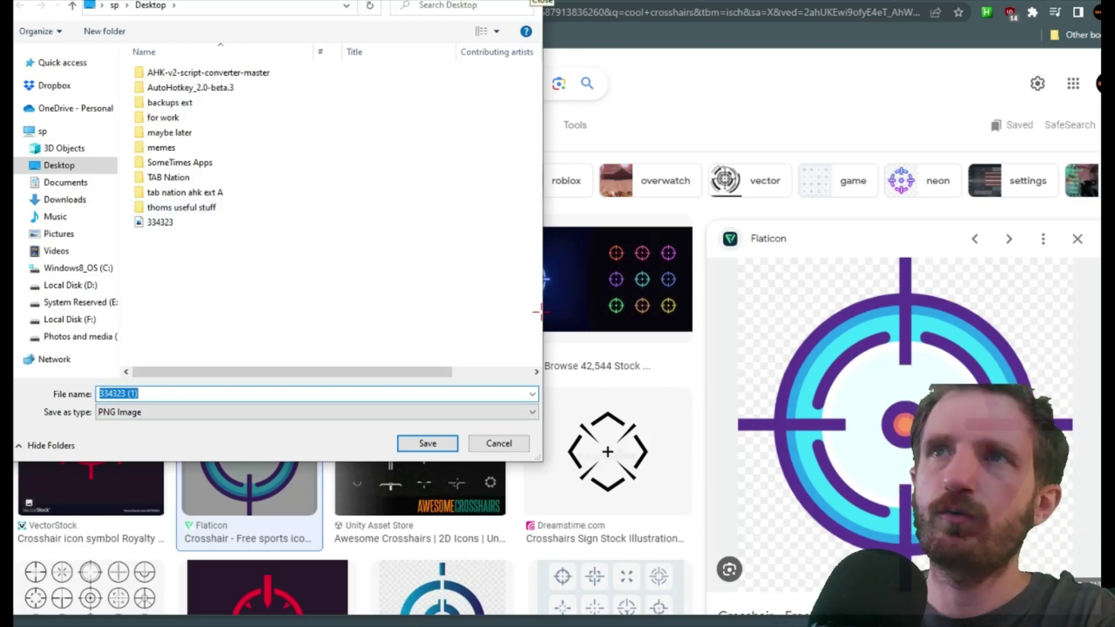
click(527, 0)
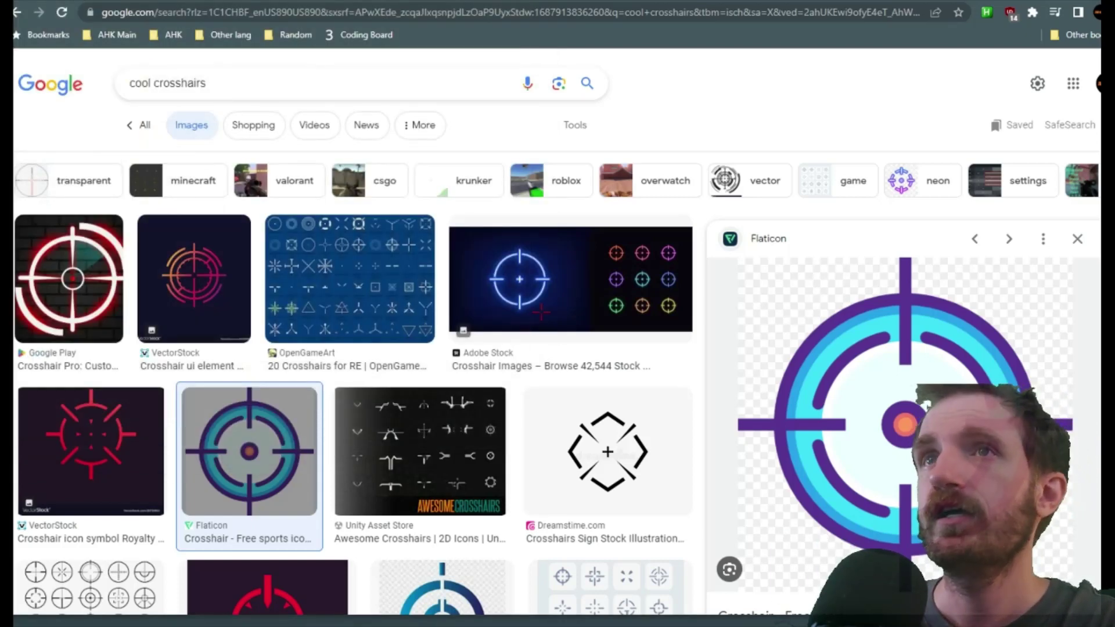
click(1045, 22)
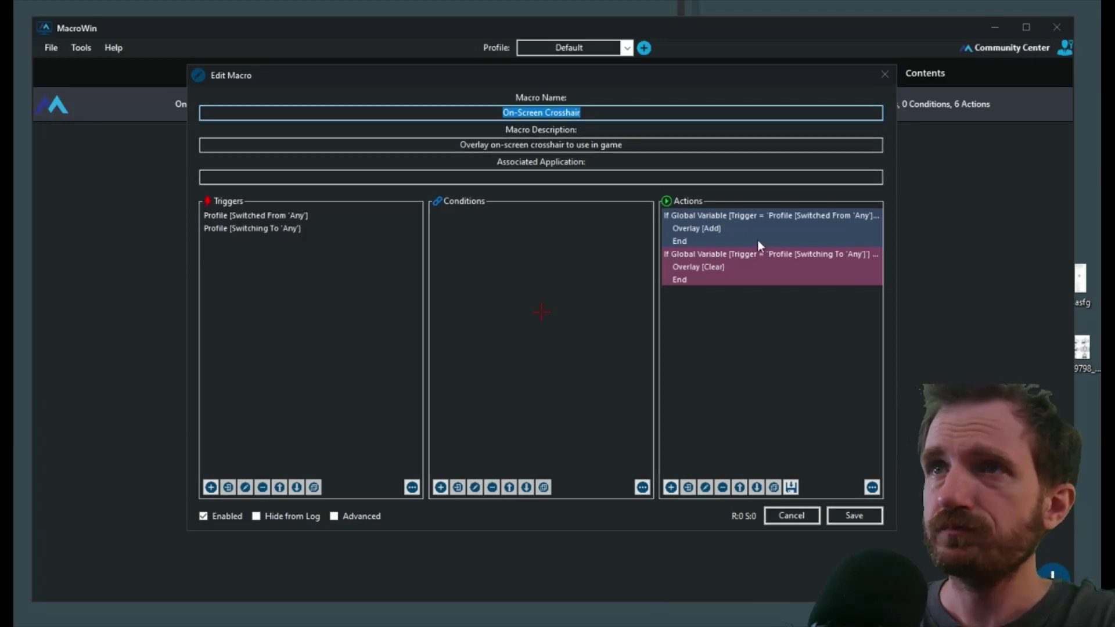
Replace the image of the Overlay [Add] action with the file 334323 from the Desktop
click(717, 229)
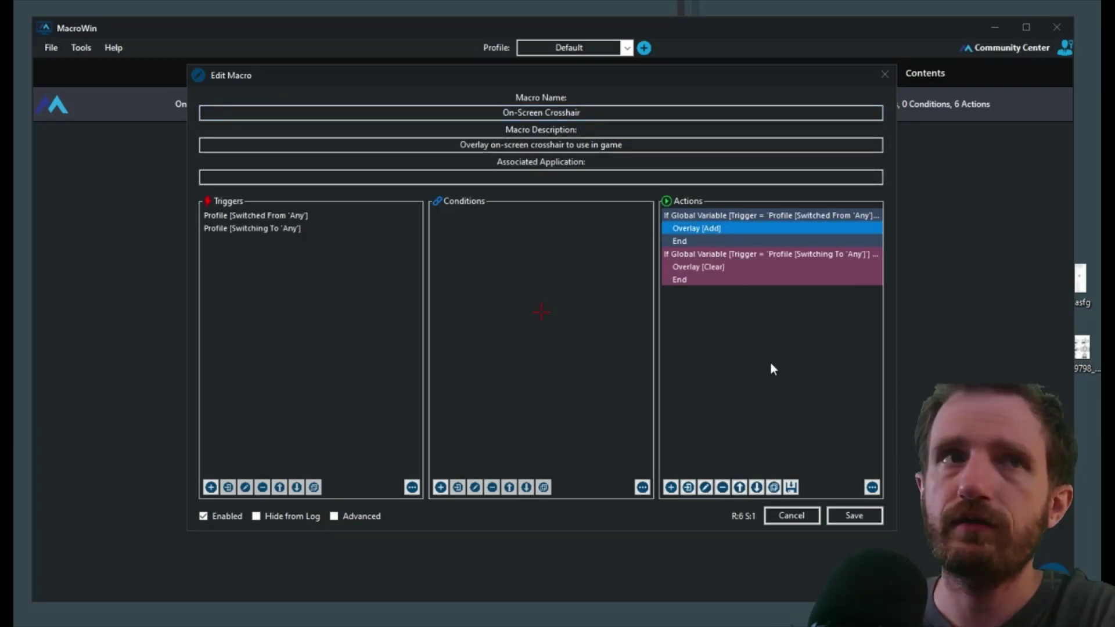
double_click(718, 230)
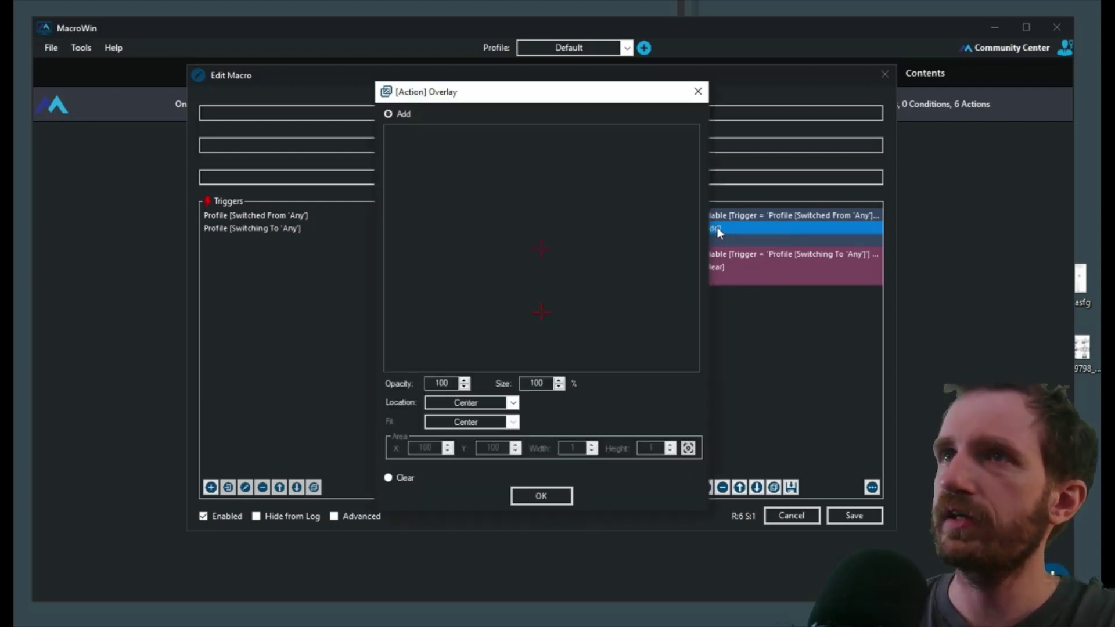
drag(561, 97, 351, 106)
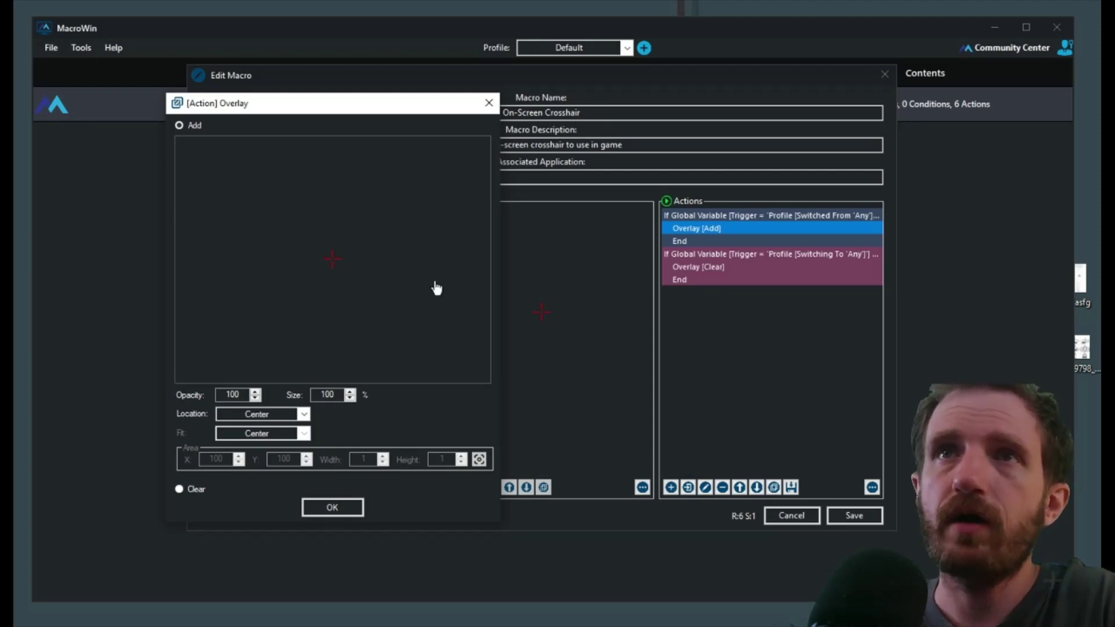
click(367, 199)
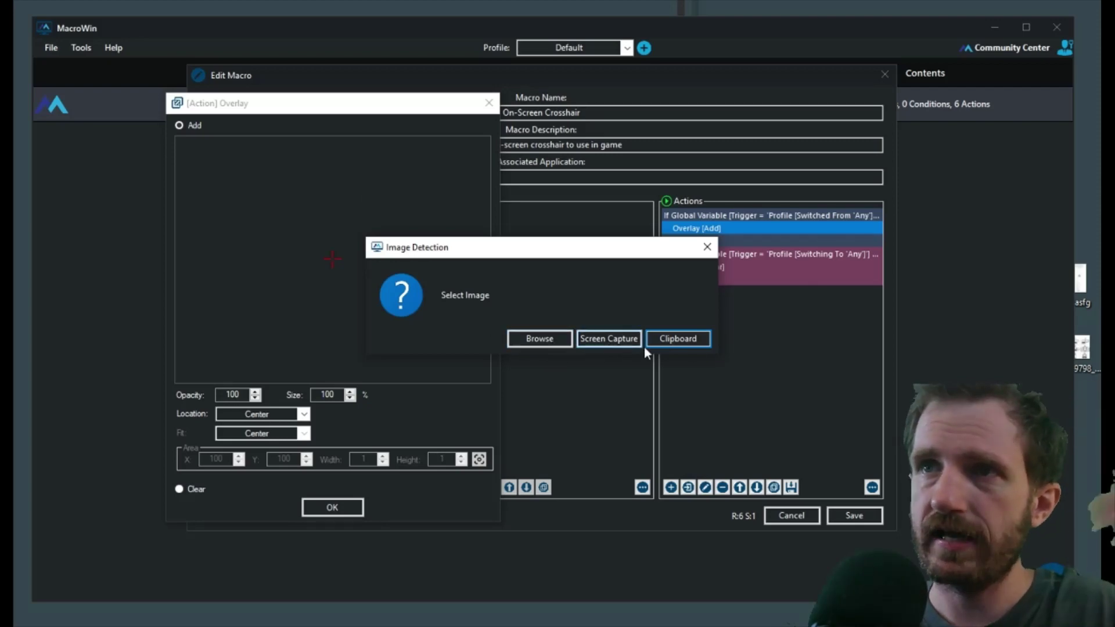
click(540, 339)
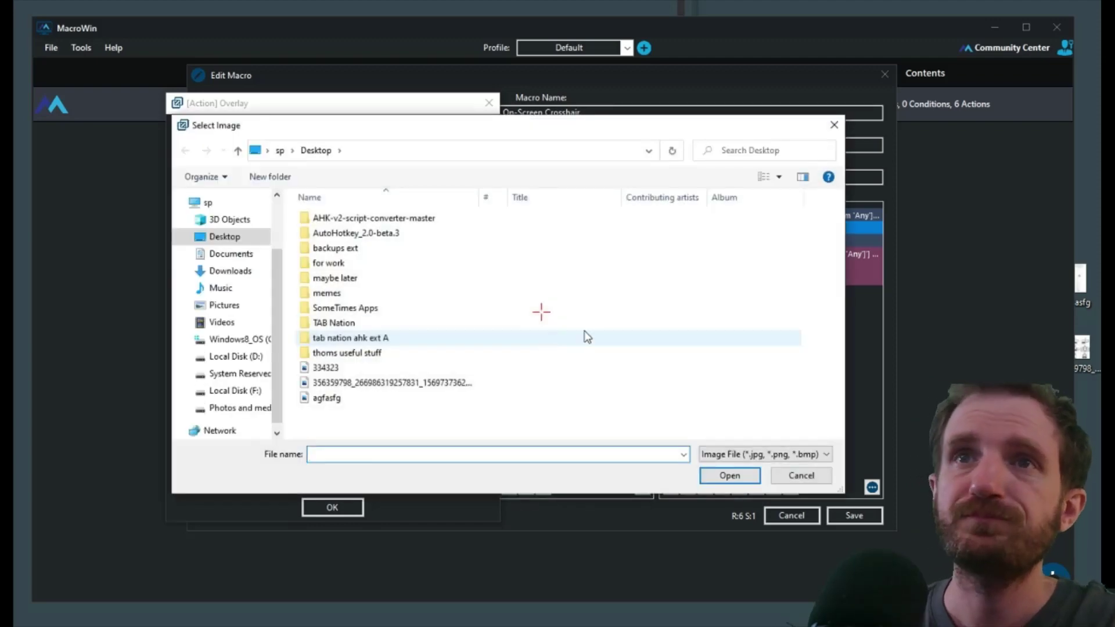
click(322, 368)
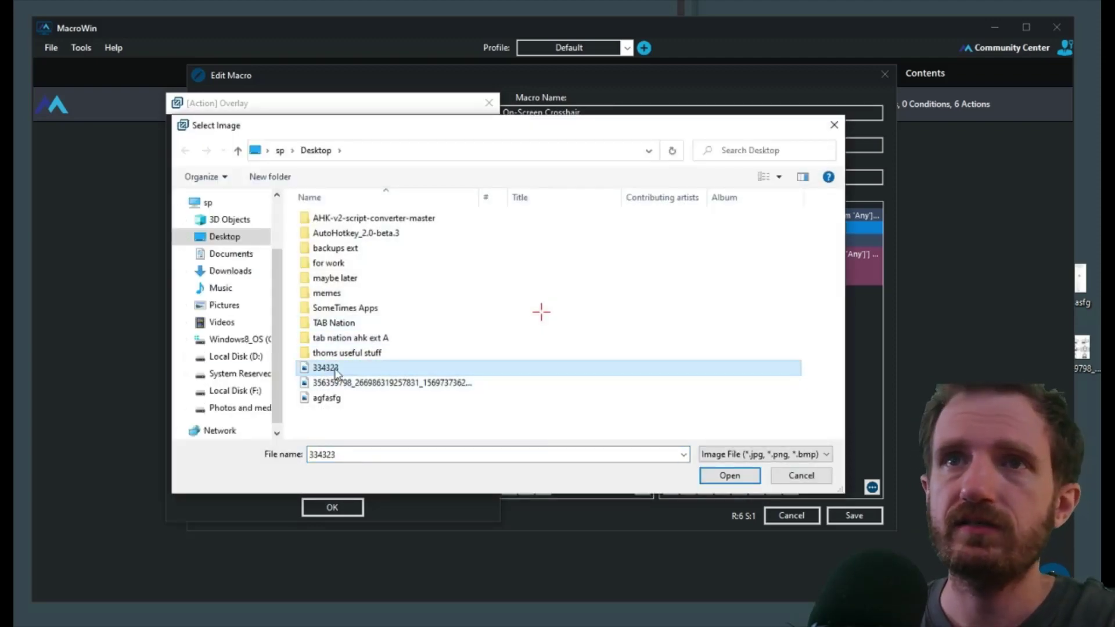
click(734, 481)
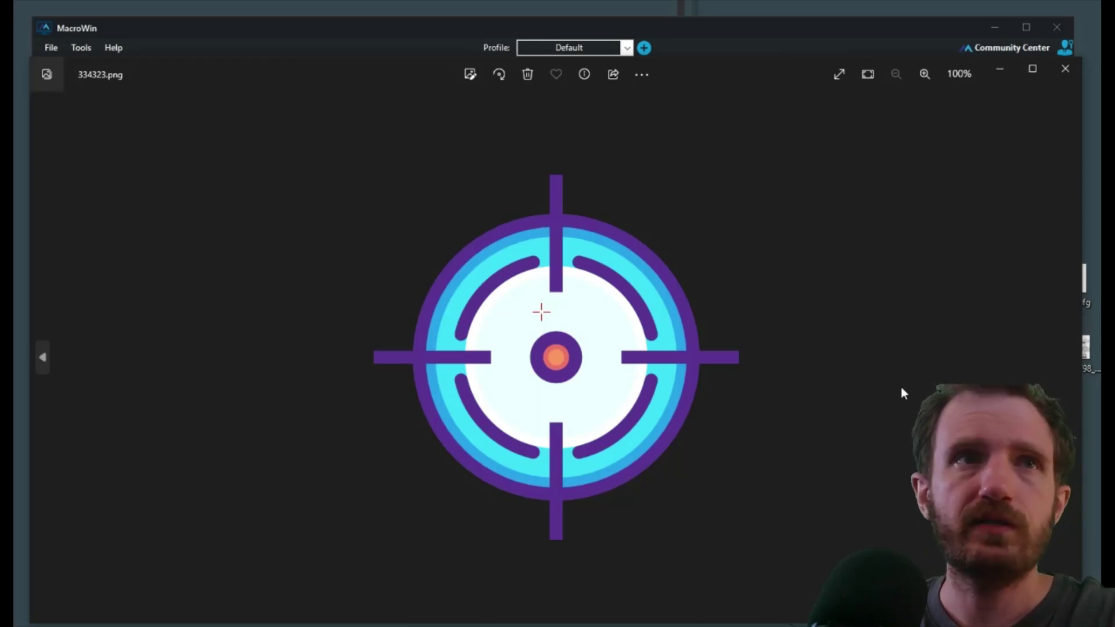
click(1065, 69)
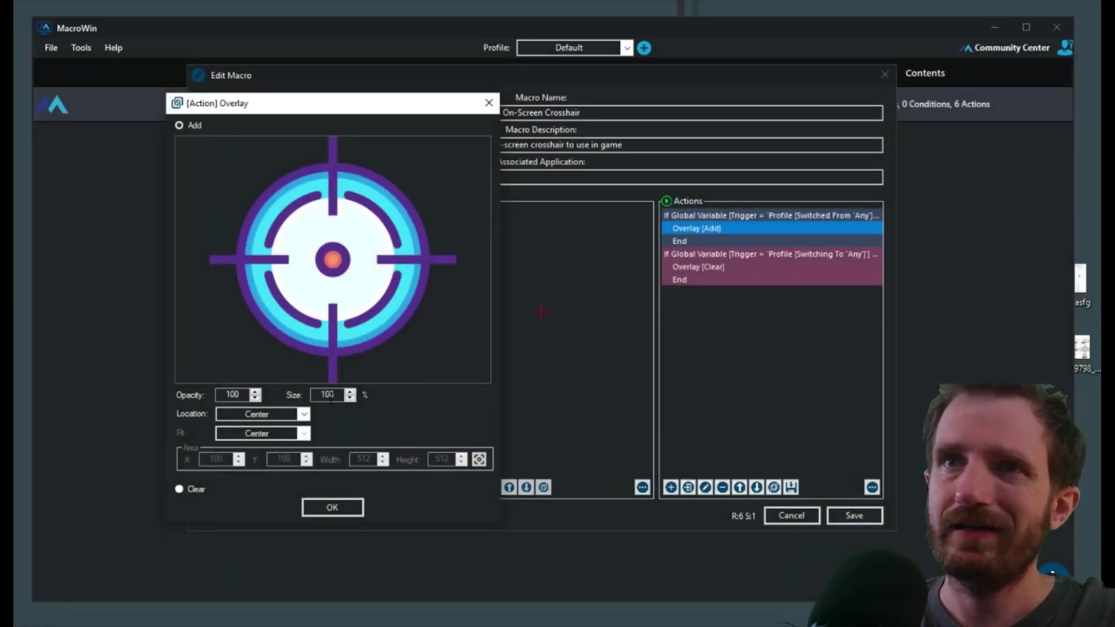
Set the overlay size to 10 % with its location at Center, and save the macro
double_click(332, 396)
text(10)
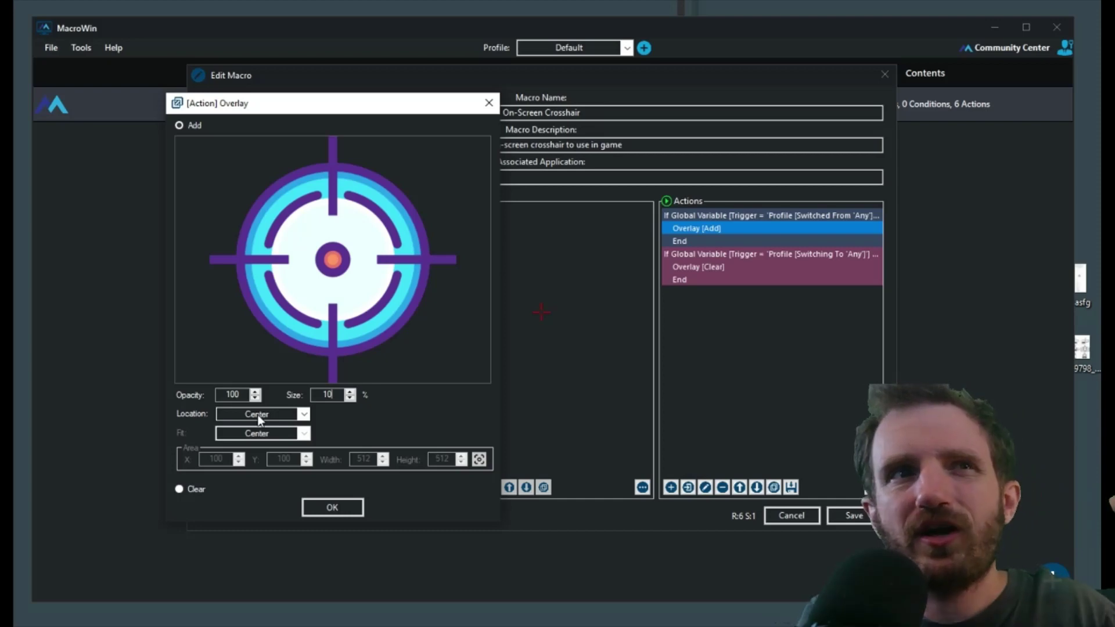
click(303, 414)
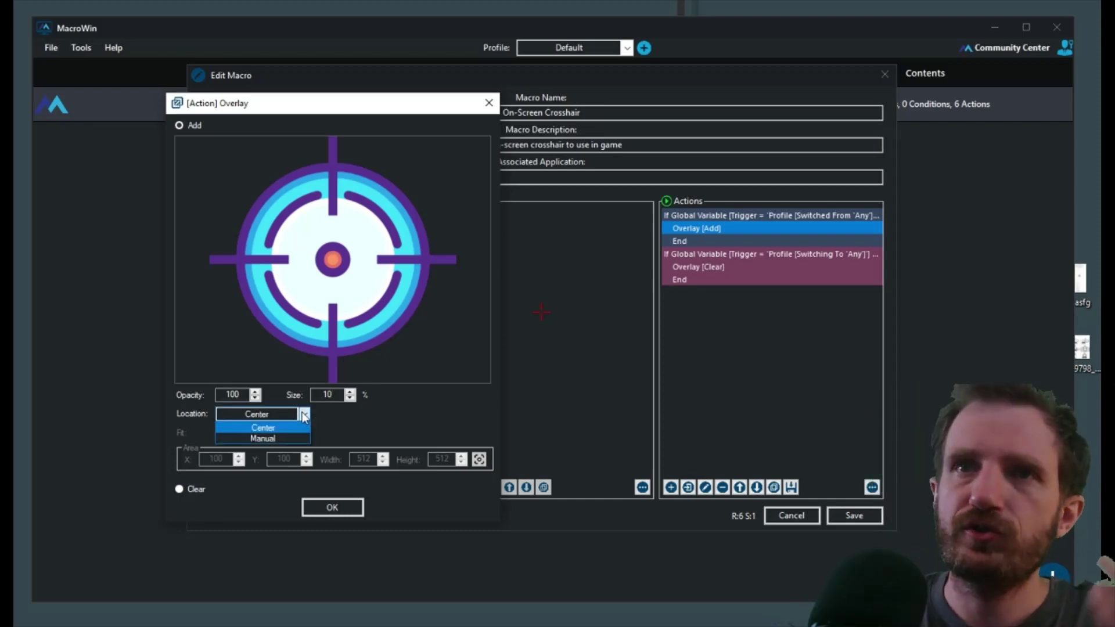
click(272, 440)
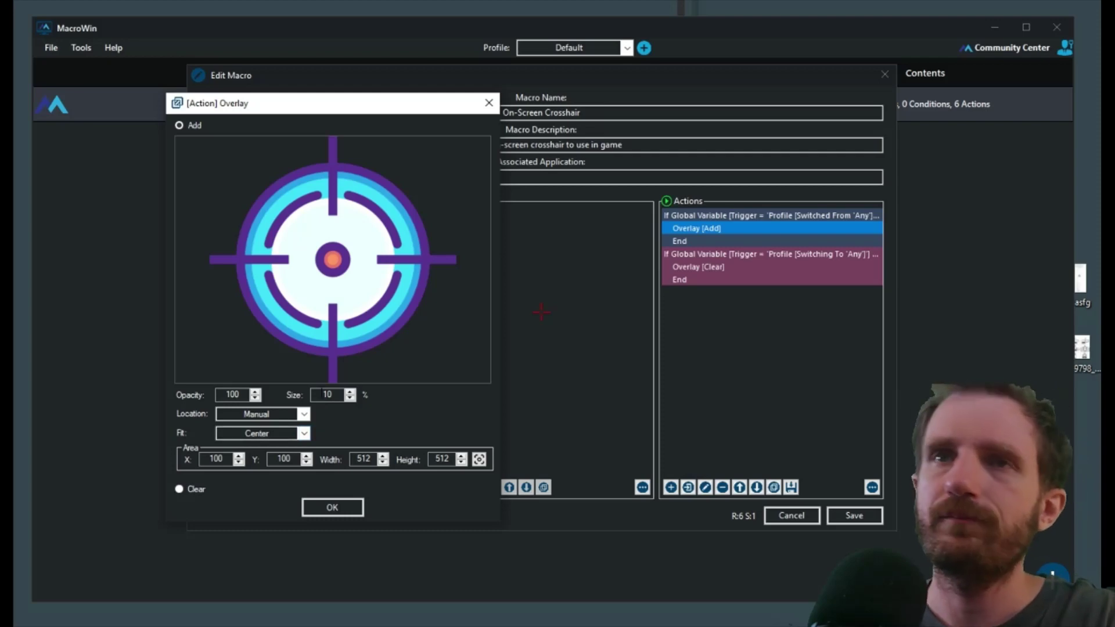
click(303, 414)
click(259, 426)
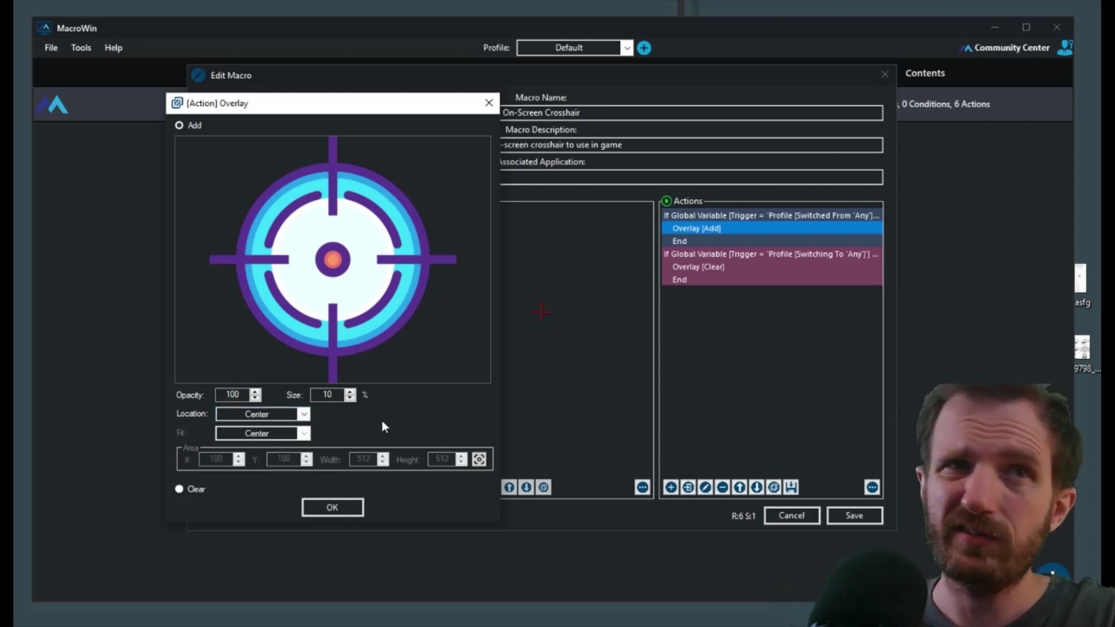
click(333, 508)
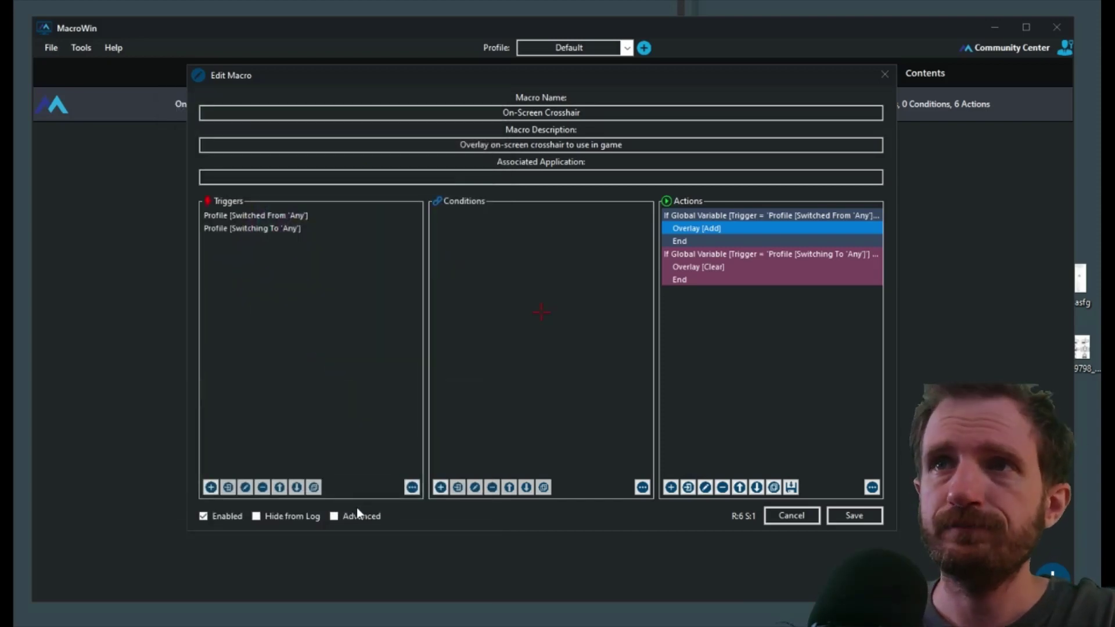
click(867, 513)
Switch the profile to tabnation and back to Default to reload the crosshair overlay
click(580, 47)
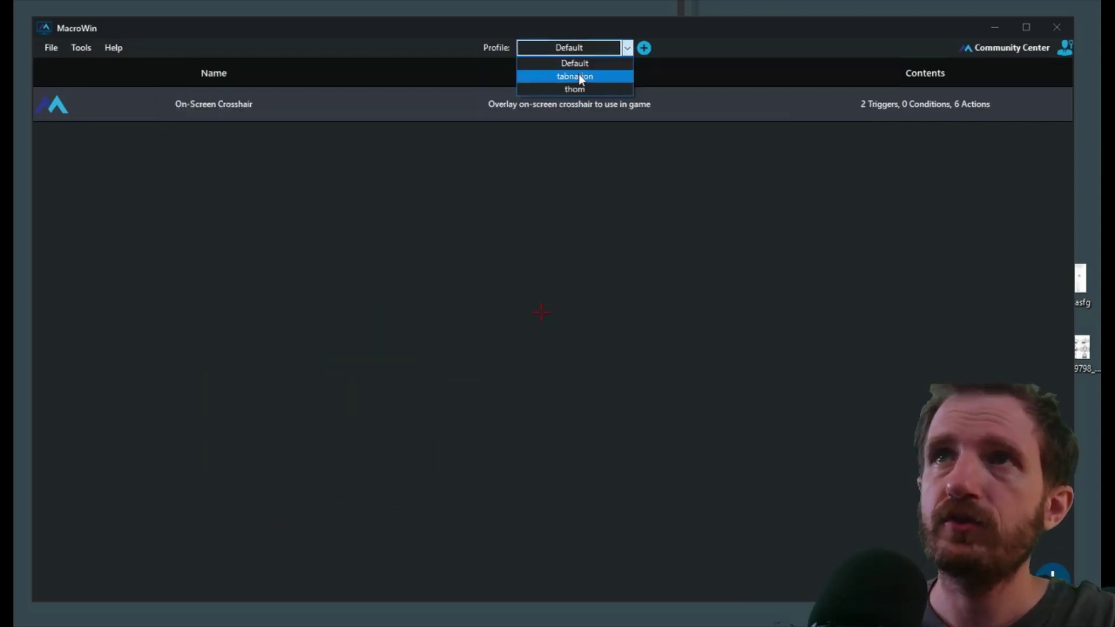
click(578, 75)
click(587, 48)
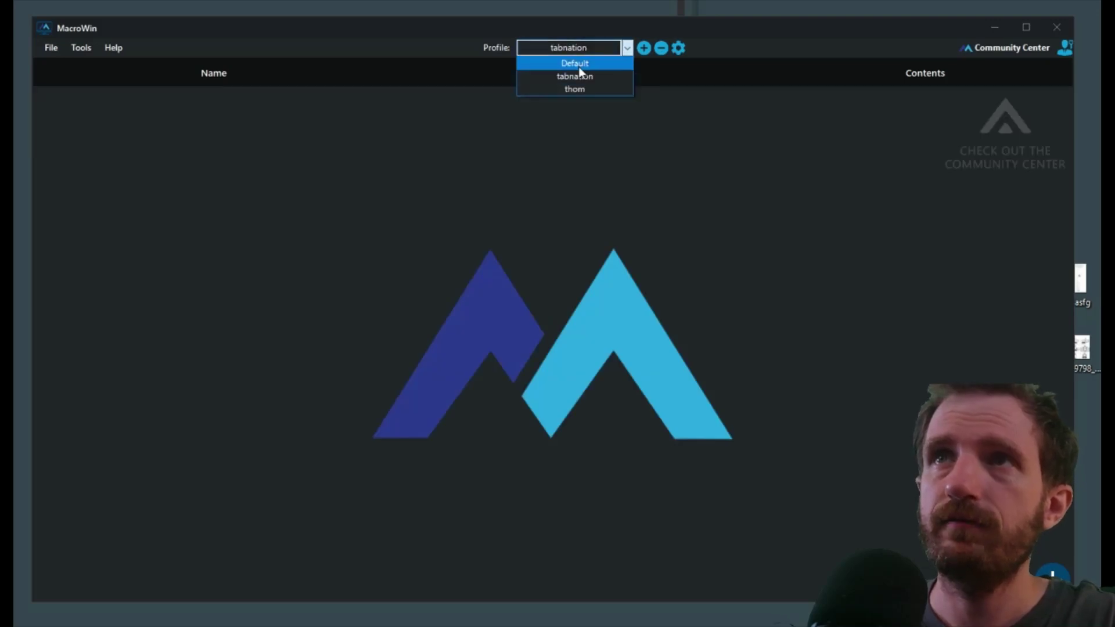
click(578, 66)
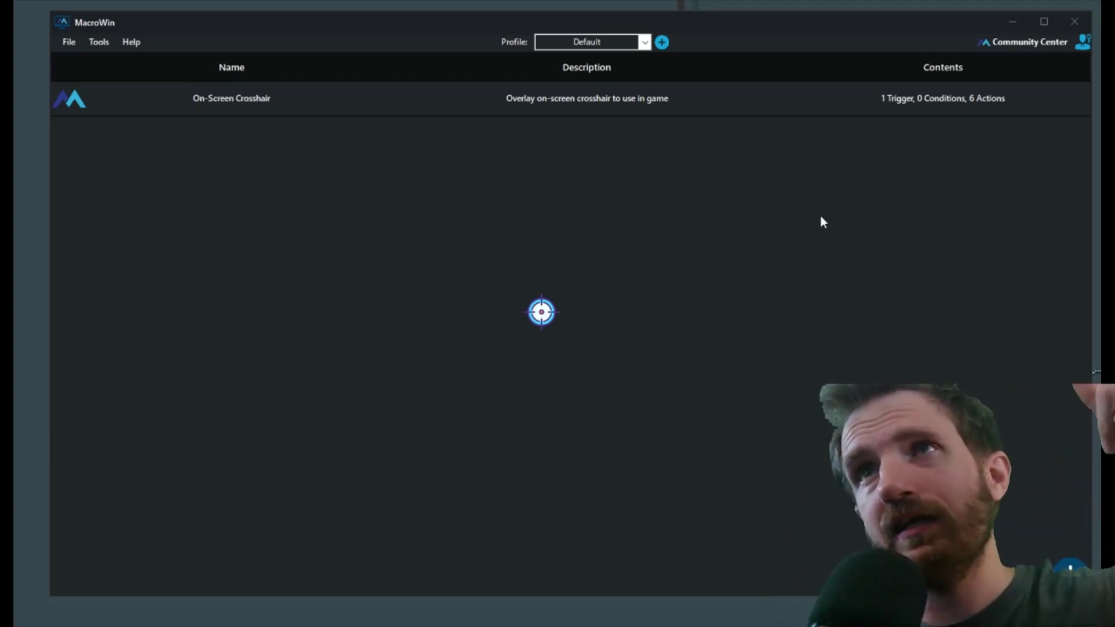
Open the On-Screen Crosshair macro, examine its keyboard trigger and actions, and close the editor without saving
click(619, 100)
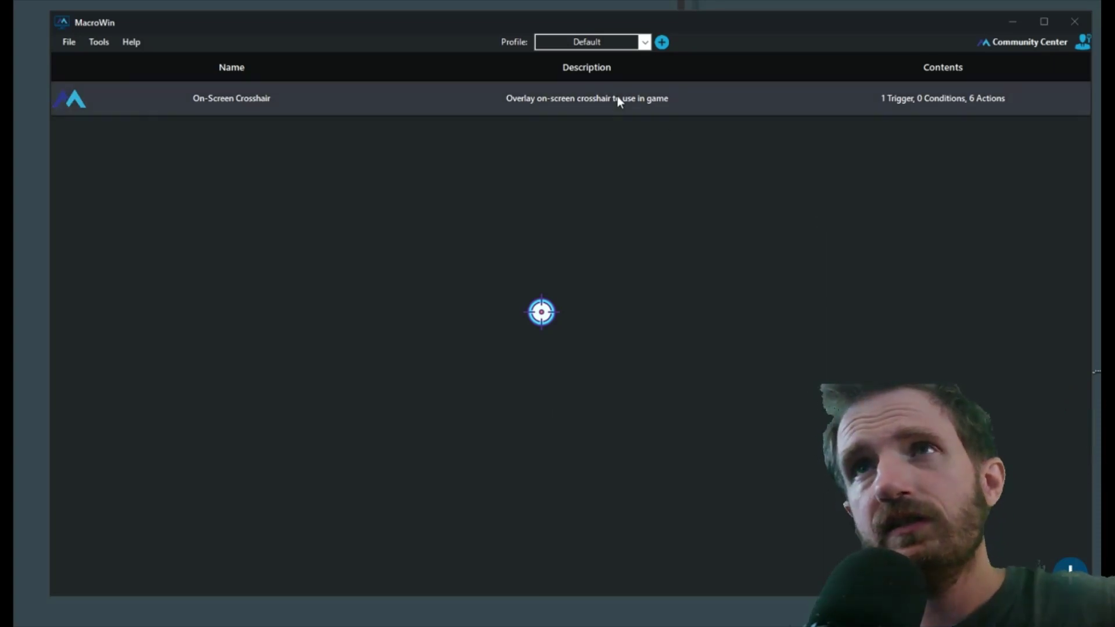
double_click(618, 96)
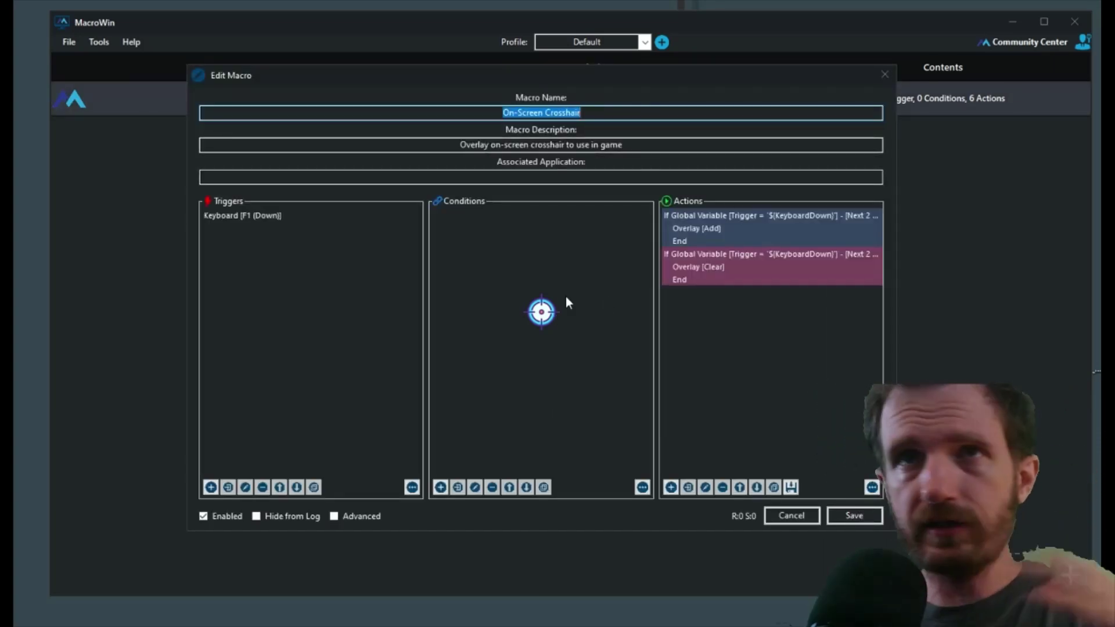
click(242, 216)
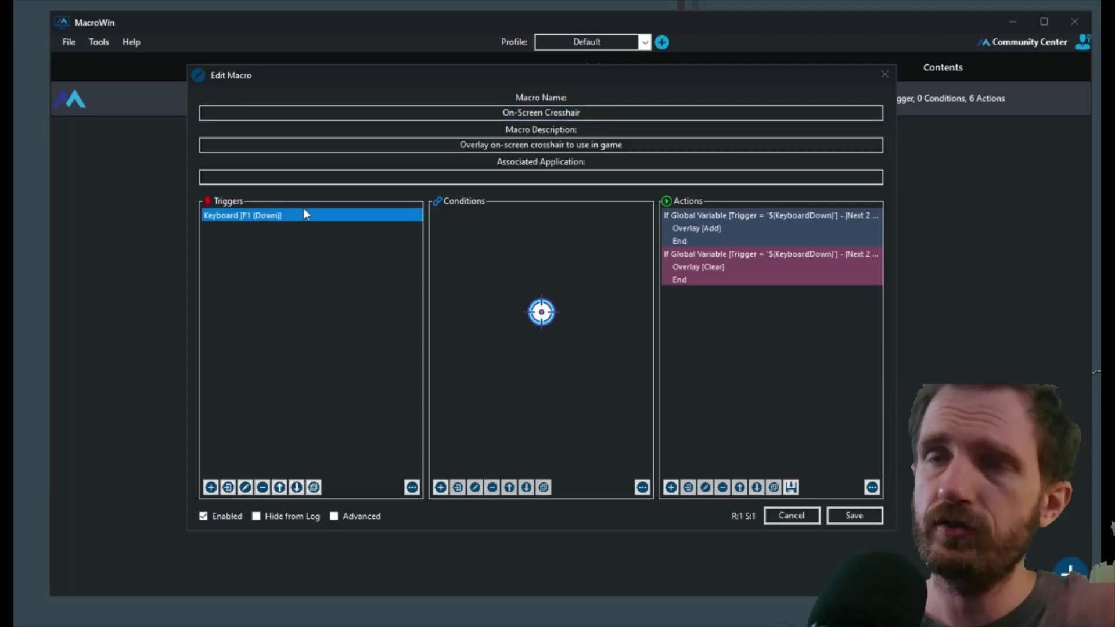
click(498, 228)
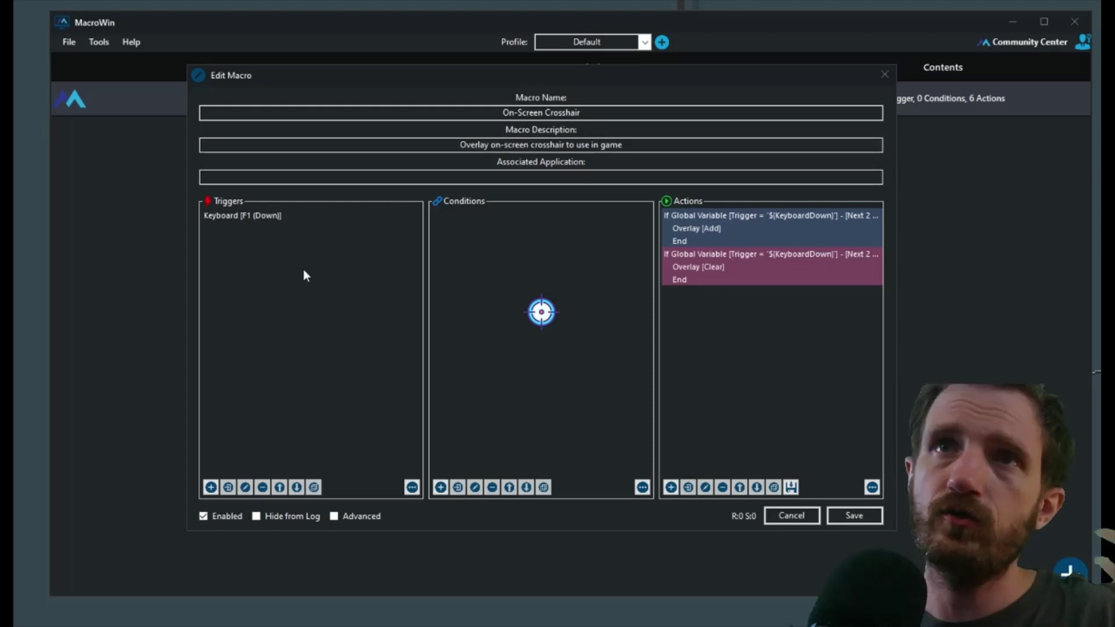
click(217, 219)
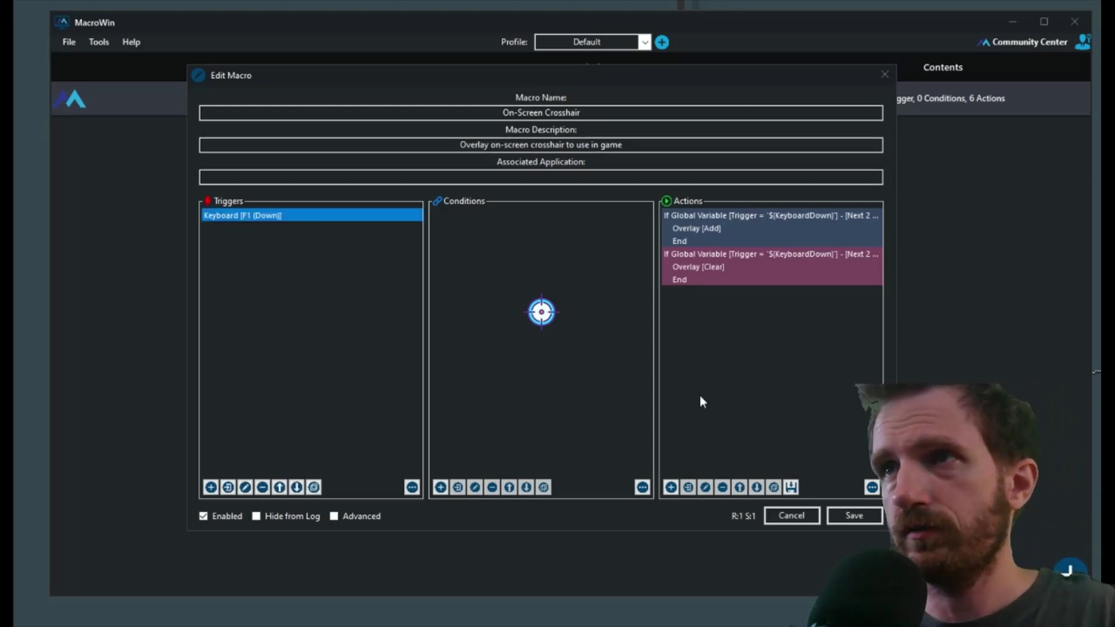
click(885, 75)
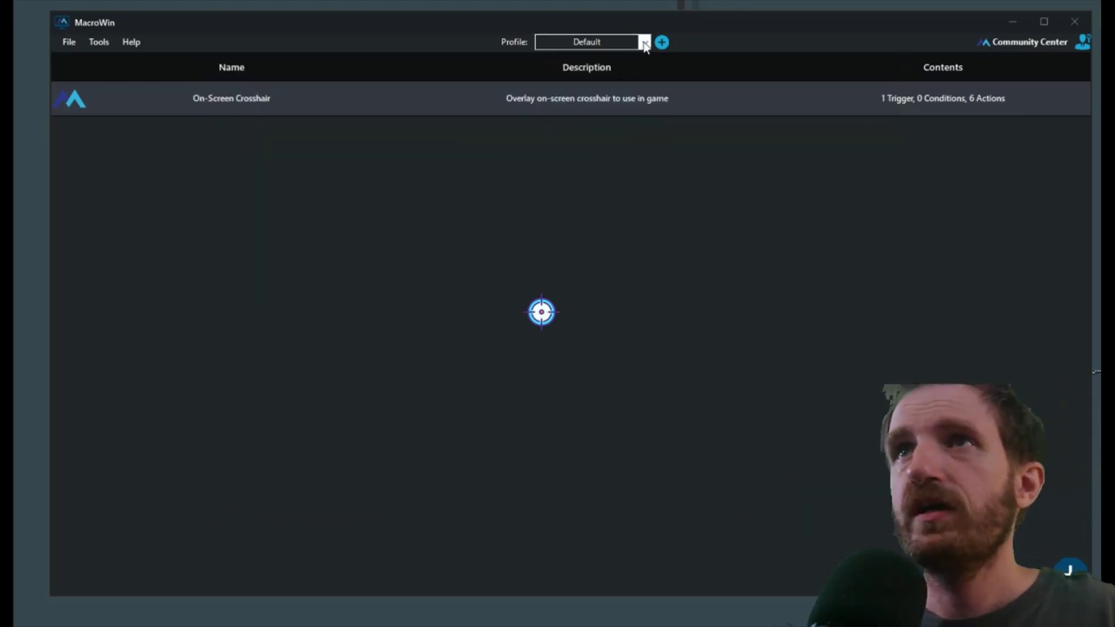
Check the crosshair overlay across profiles by switching to tabnation, the last listed profile, and back to Default
click(644, 42)
click(615, 69)
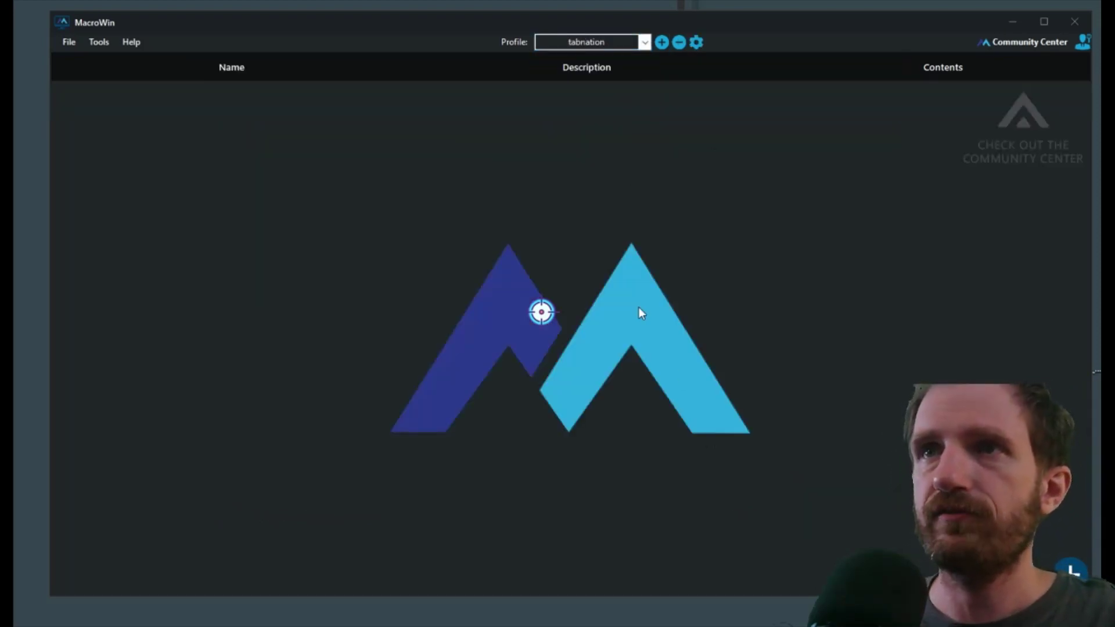
click(615, 42)
click(596, 81)
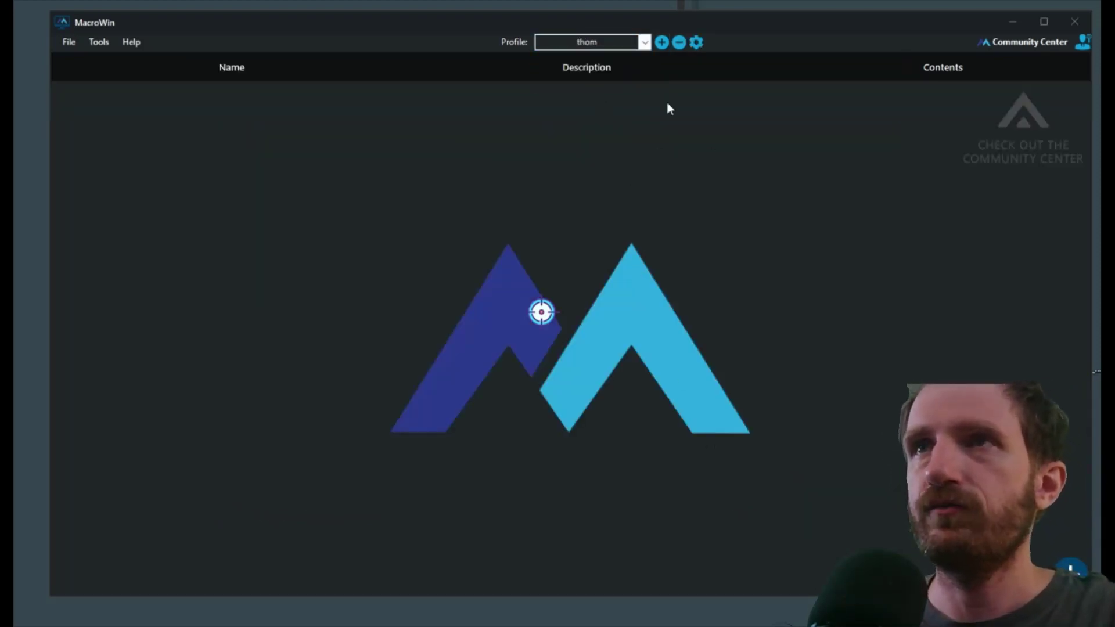
click(552, 43)
click(598, 59)
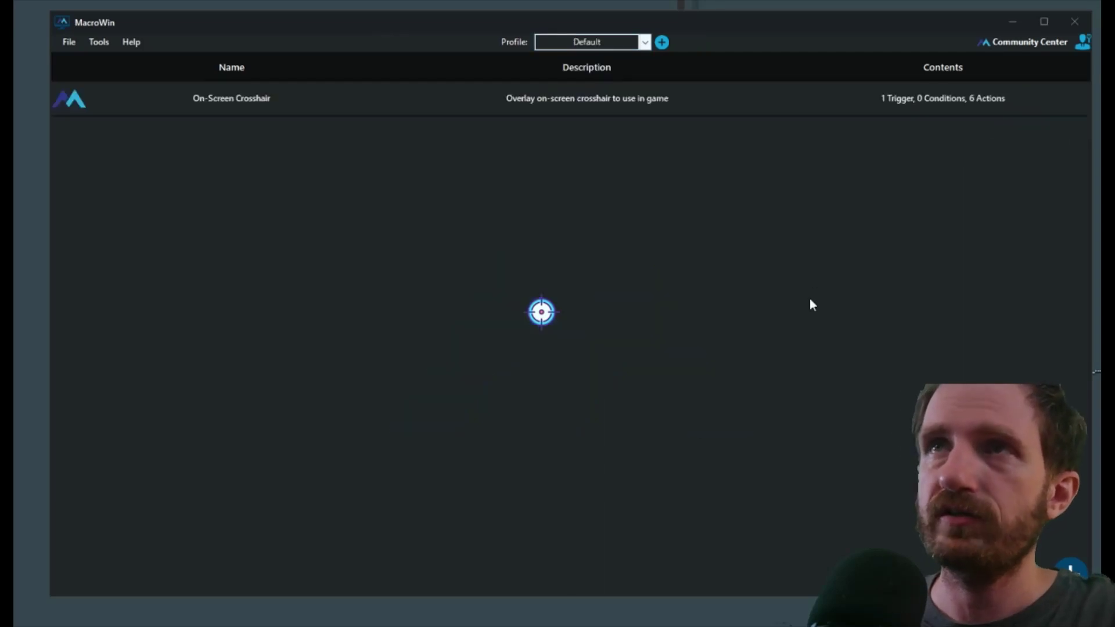
Review the On-Screen Crosshair macro's triggers and actions, close it without saving, and close the application window
double_click(984, 98)
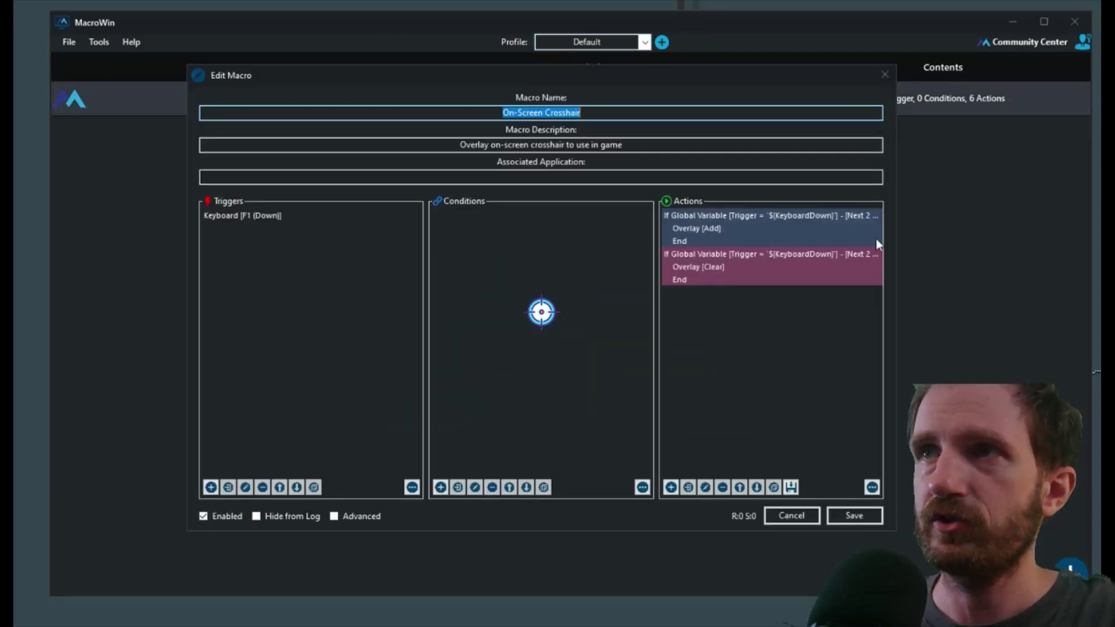
click(884, 75)
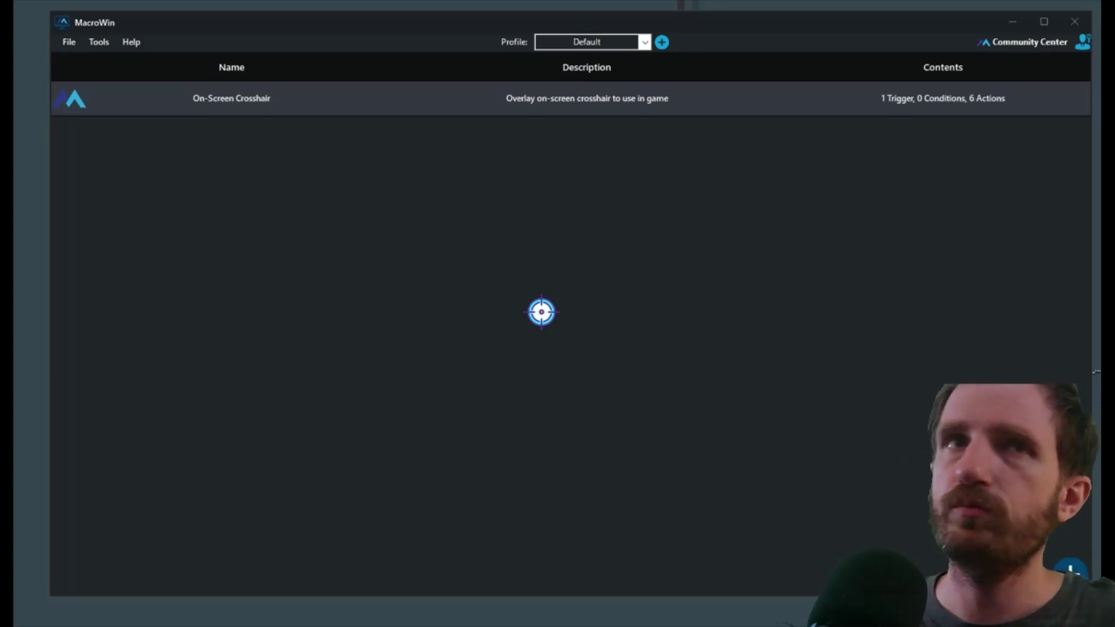
key(alt+F4)
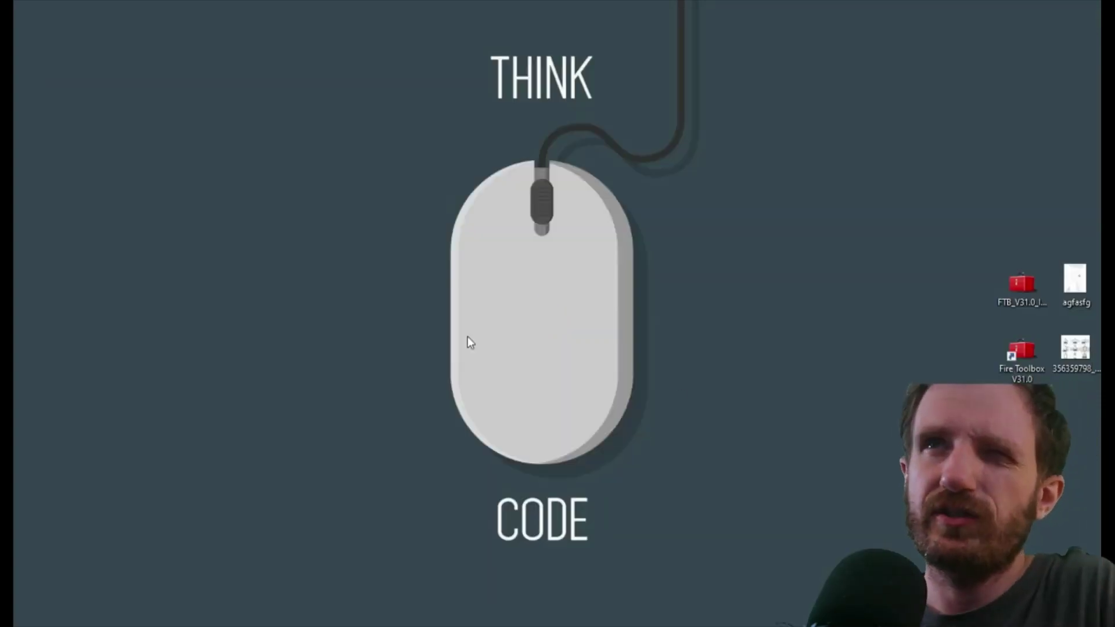